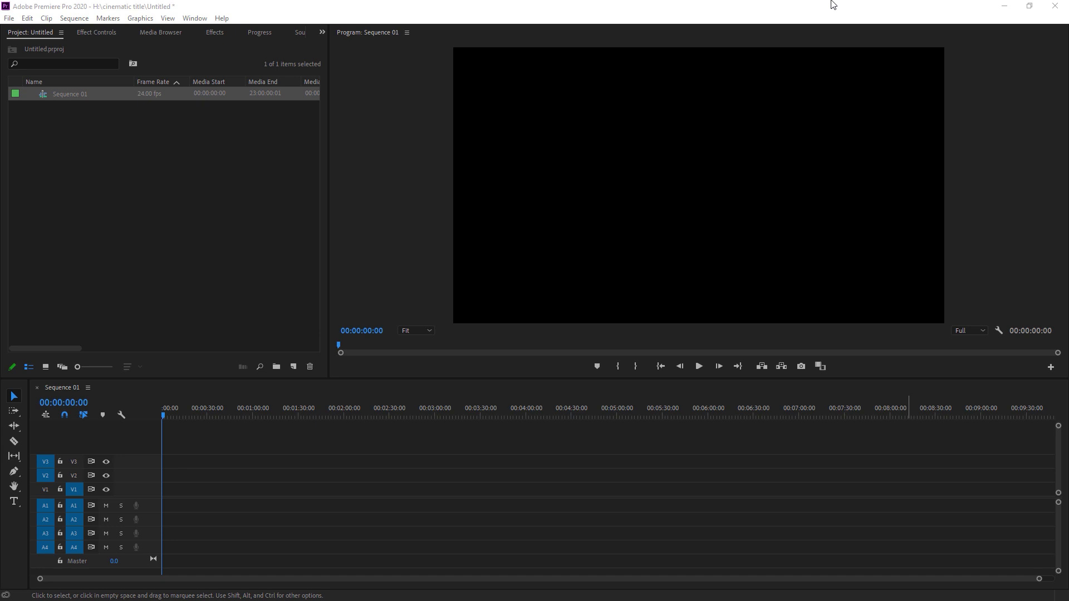
Add a text layer reading "Cinematic Title" to the empty sequence with the Type tool
{"action": "left_click", "coordinate": [232, 396]}
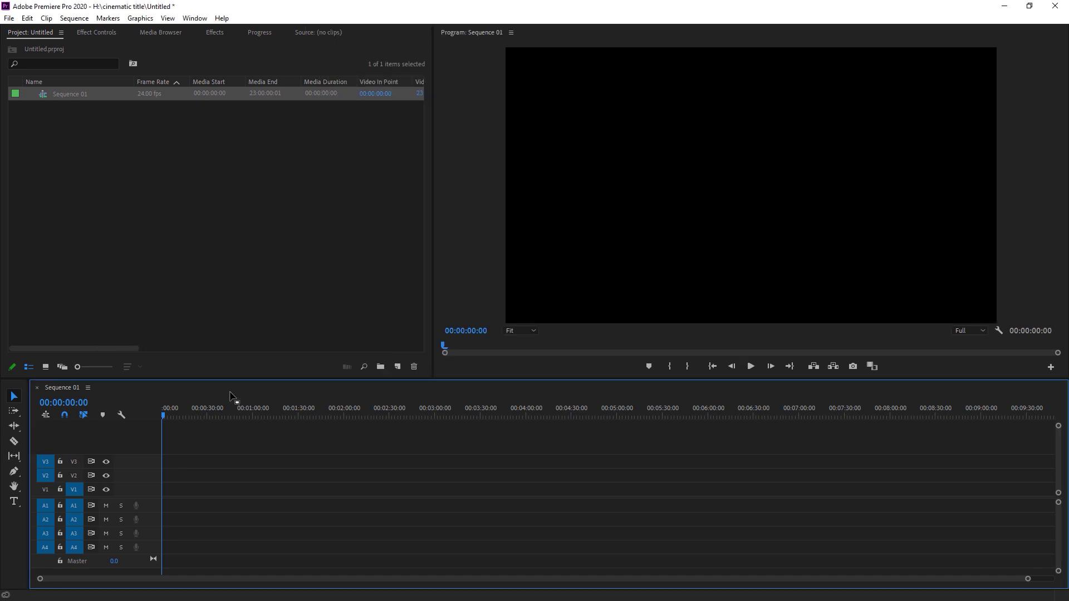
{"action": "left_click", "coordinate": [14, 502]}
{"action": "left_click", "coordinate": [725, 128]}
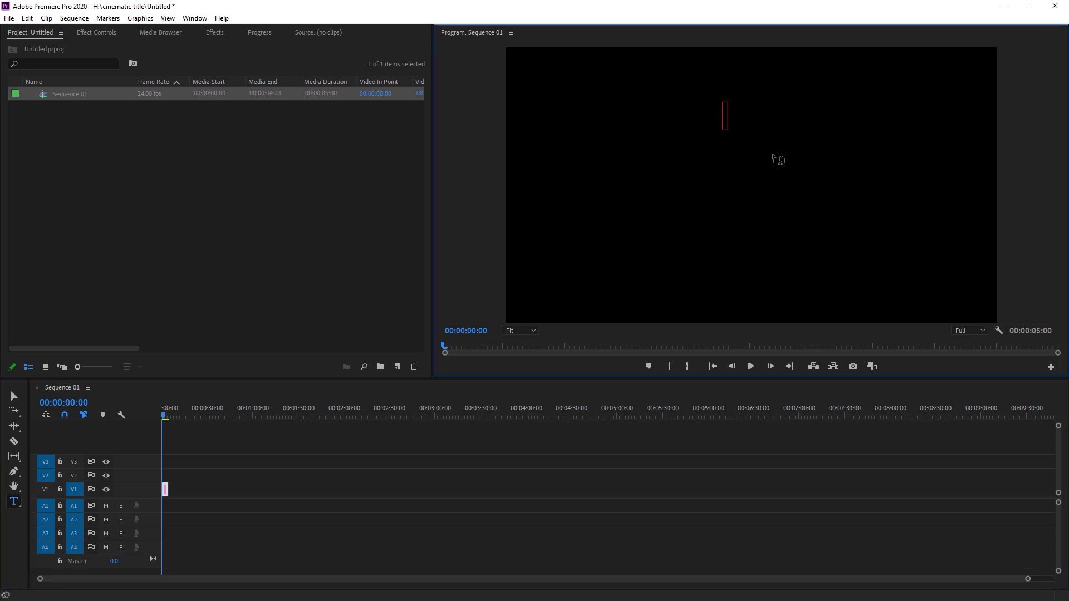
{"action": "type", "text": "Cinem"}
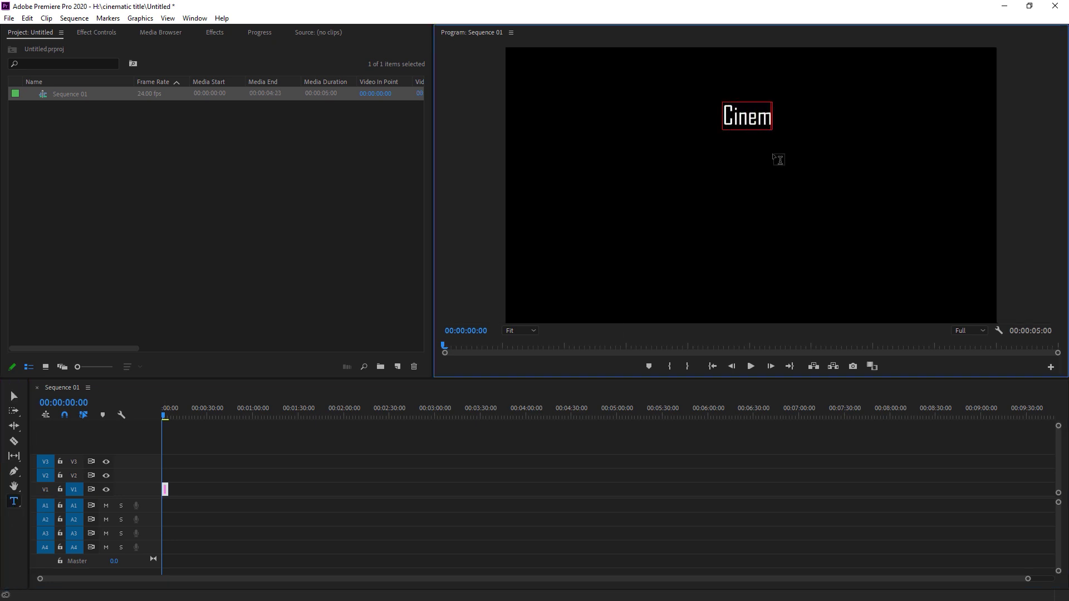
{"action": "type", "text": "atic Title"}
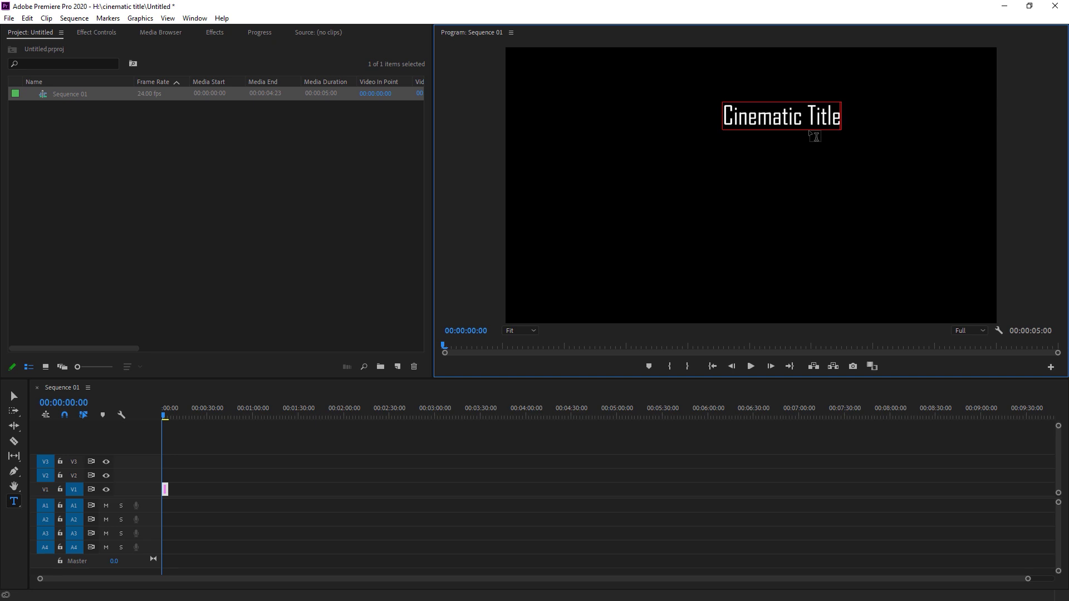
Show the title's Essential Graphics editing properties and set its font to Segoe UI Semibold
{"action": "left_click", "coordinate": [195, 18]}
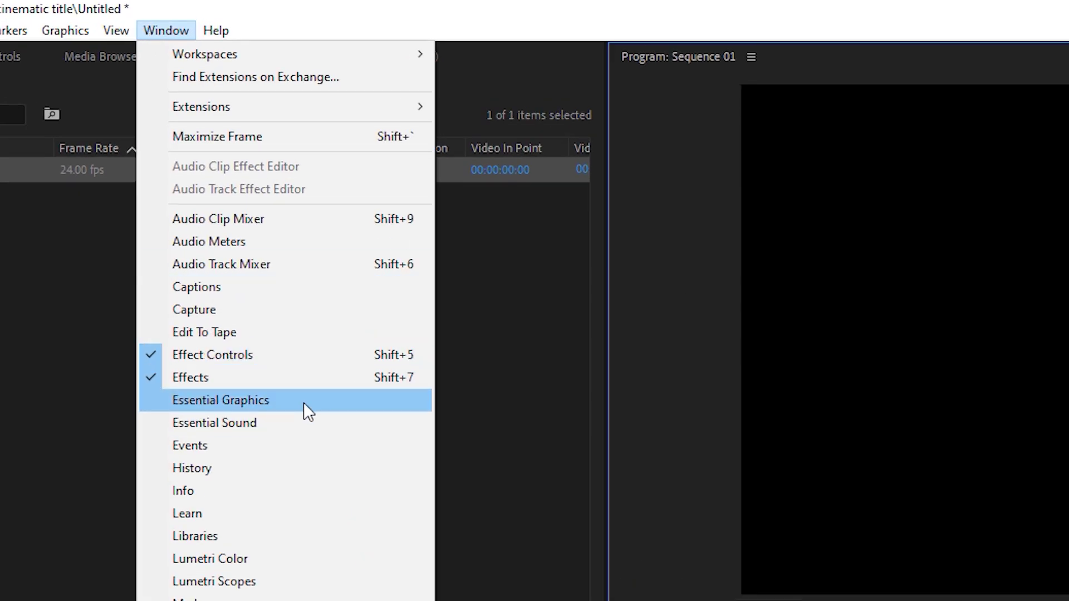
{"action": "left_click", "coordinate": [303, 402]}
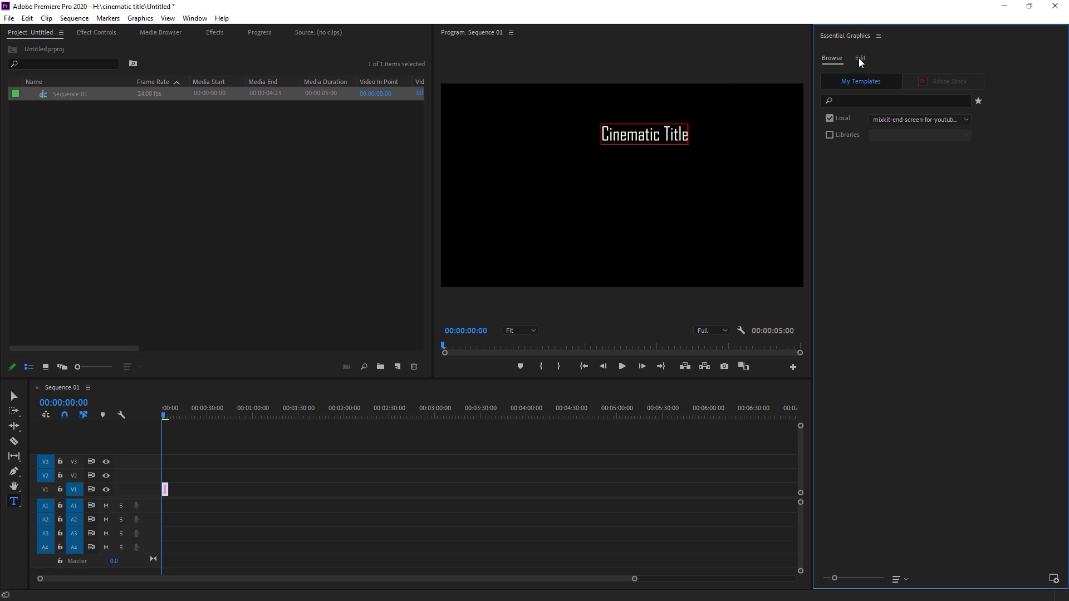
{"action": "left_click", "coordinate": [860, 59]}
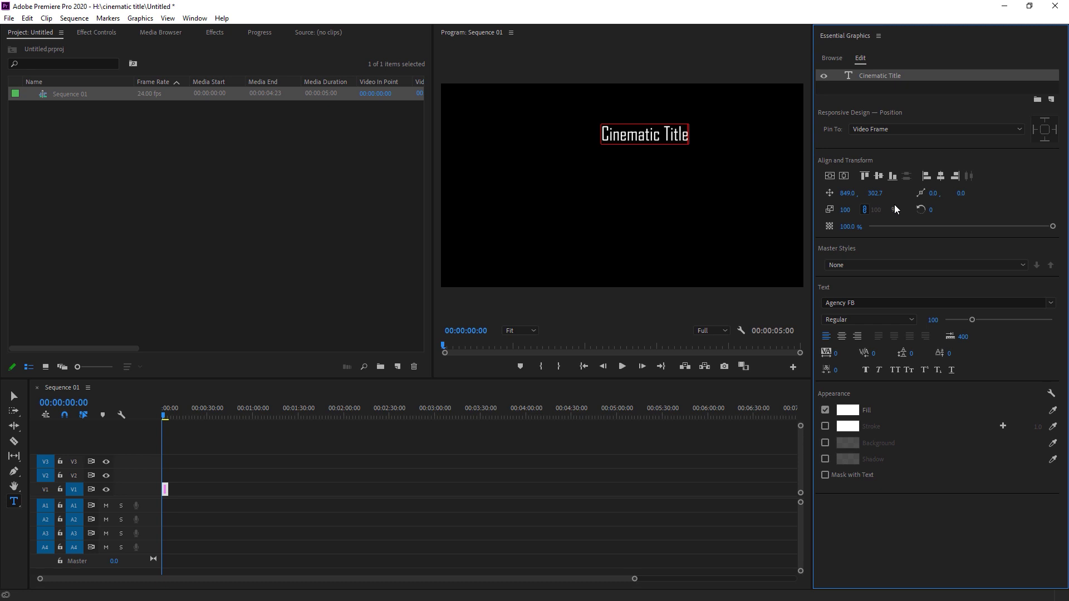
{"action": "left_click", "coordinate": [882, 302]}
{"action": "type", "text": "Se"}
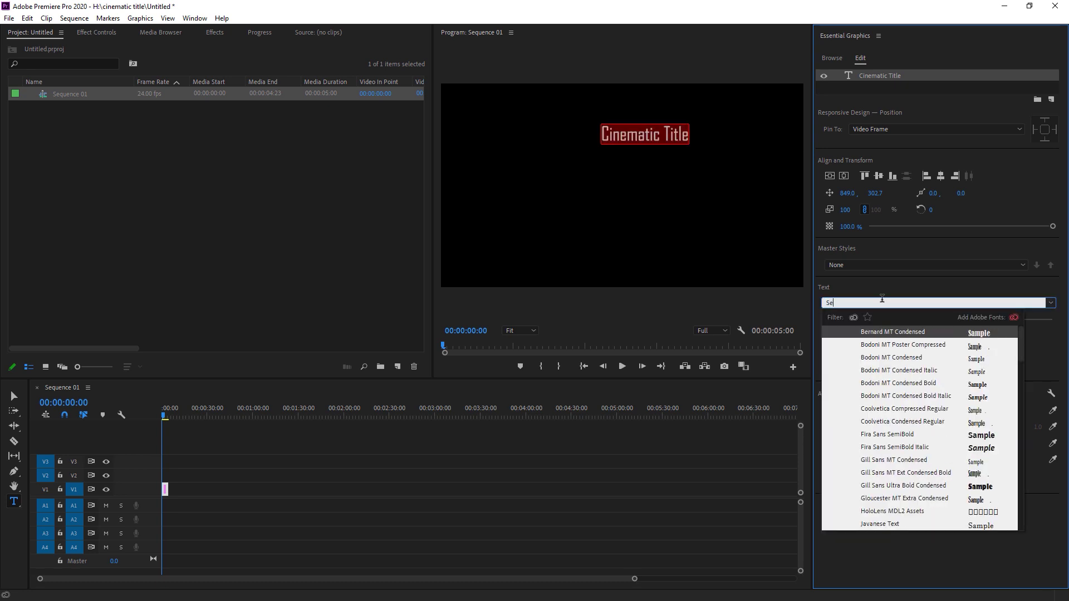
{"action": "type", "text": "goe UI"}
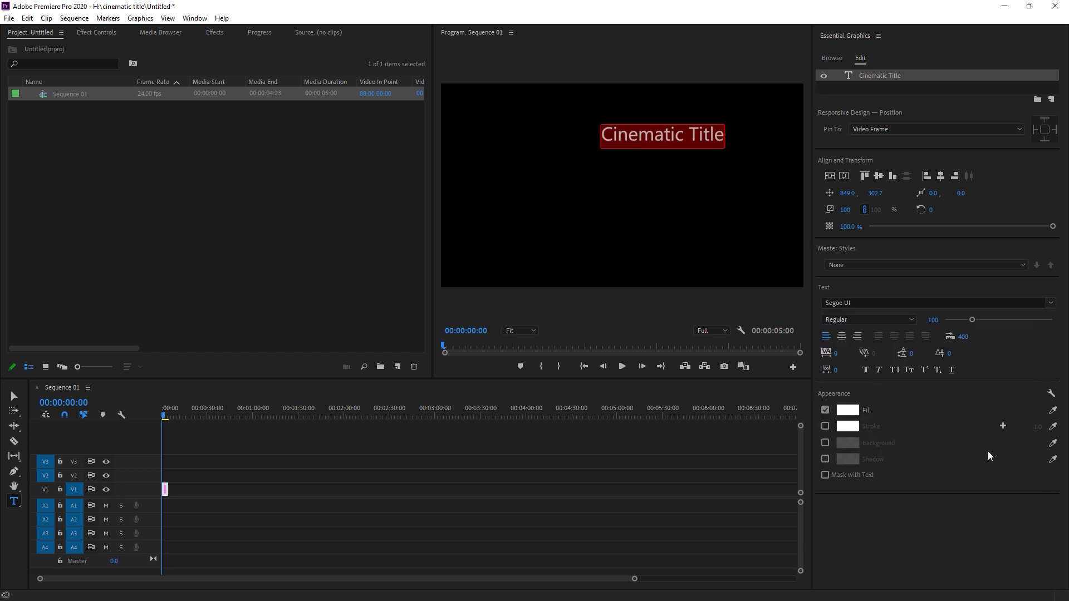
{"action": "left_click", "coordinate": [988, 451]}
{"action": "left_click", "coordinate": [873, 319]}
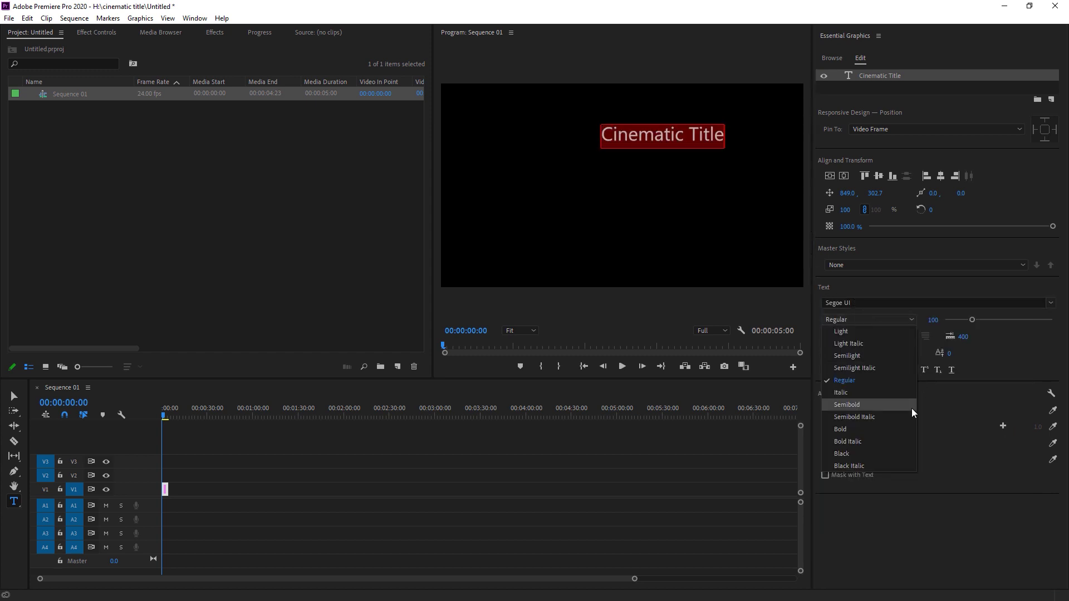
{"action": "left_click", "coordinate": [859, 403]}
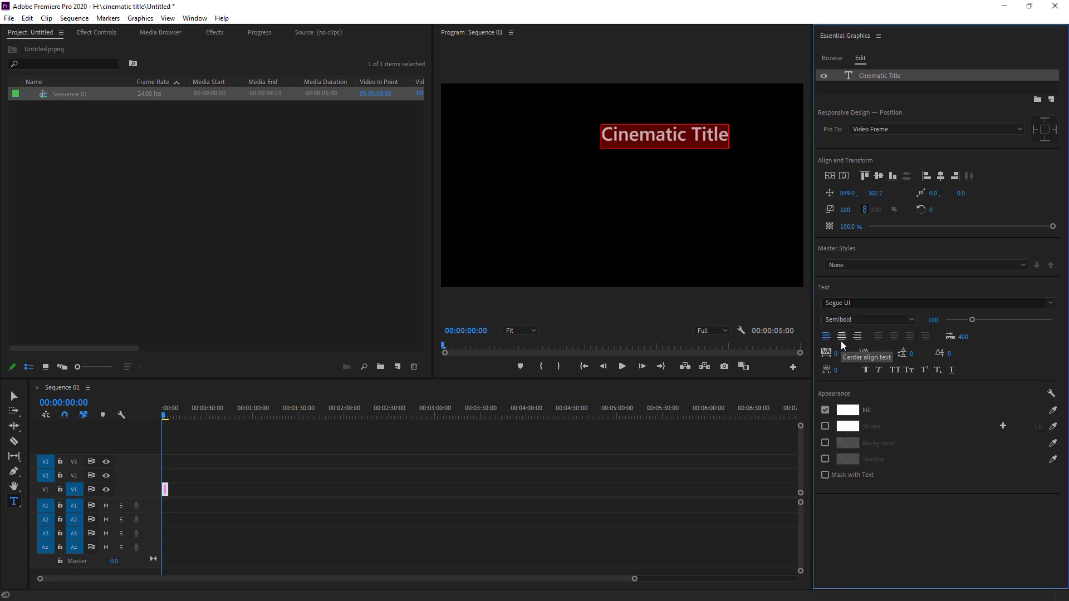
Center-align the title text and set its tracking to 280
{"action": "left_click", "coordinate": [841, 340]}
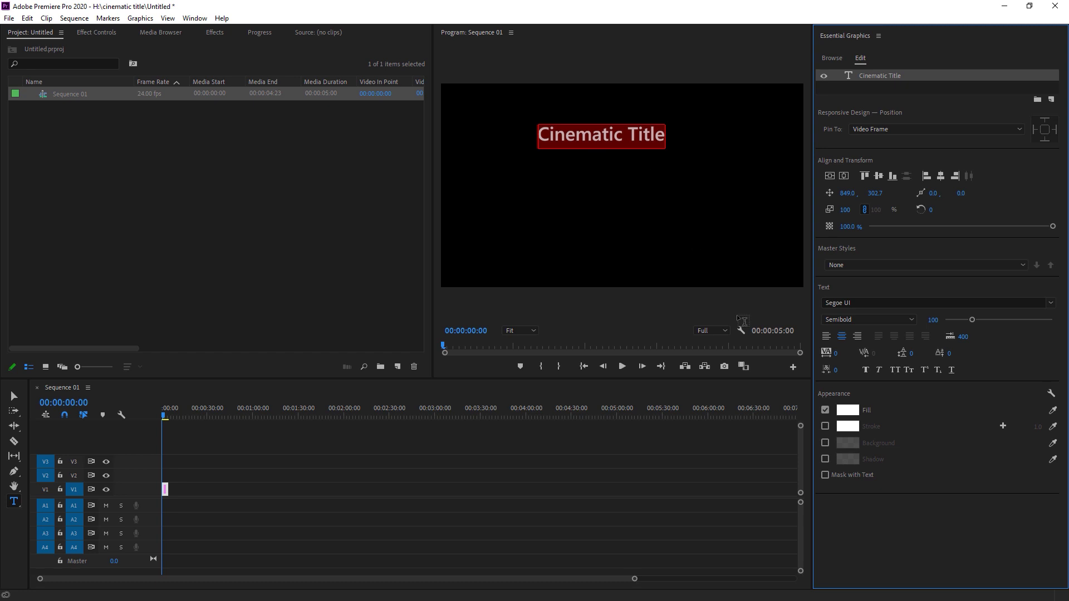
{"action": "left_click", "coordinate": [843, 357]}
{"action": "type", "text": "280"}
{"action": "key", "text": "Return"}
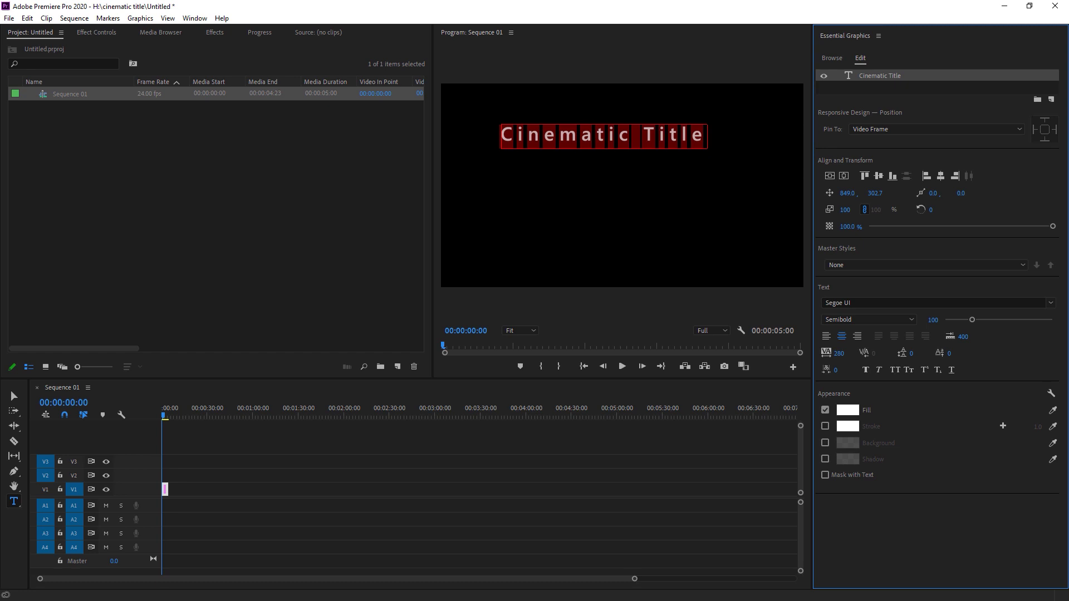
Apply all caps to the title and set its font size to 80
{"action": "left_click", "coordinate": [895, 369]}
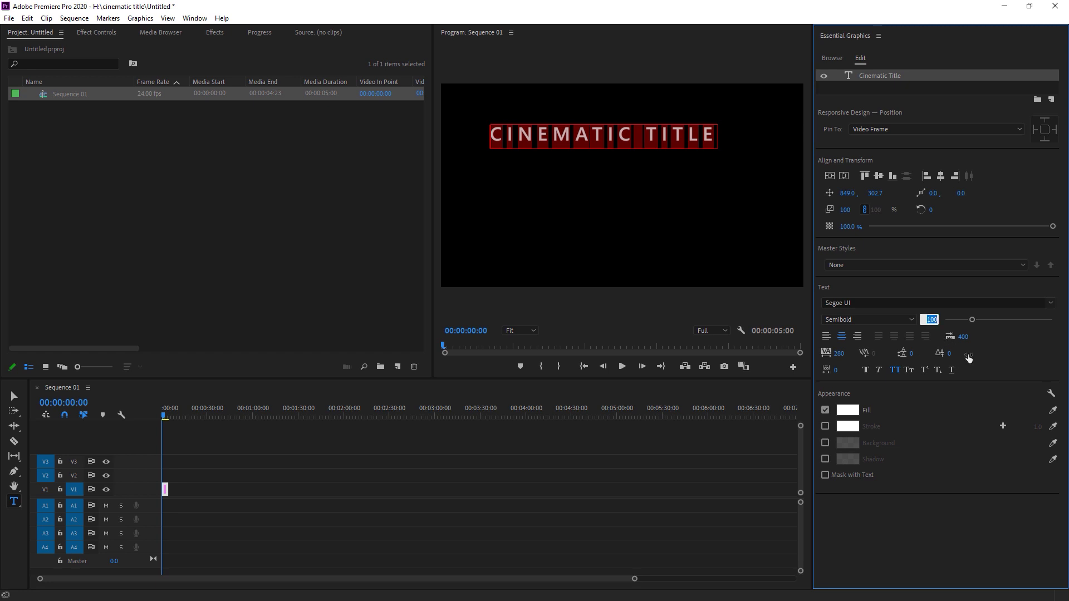
{"action": "type", "text": "80"}
{"action": "key", "text": "Return"}
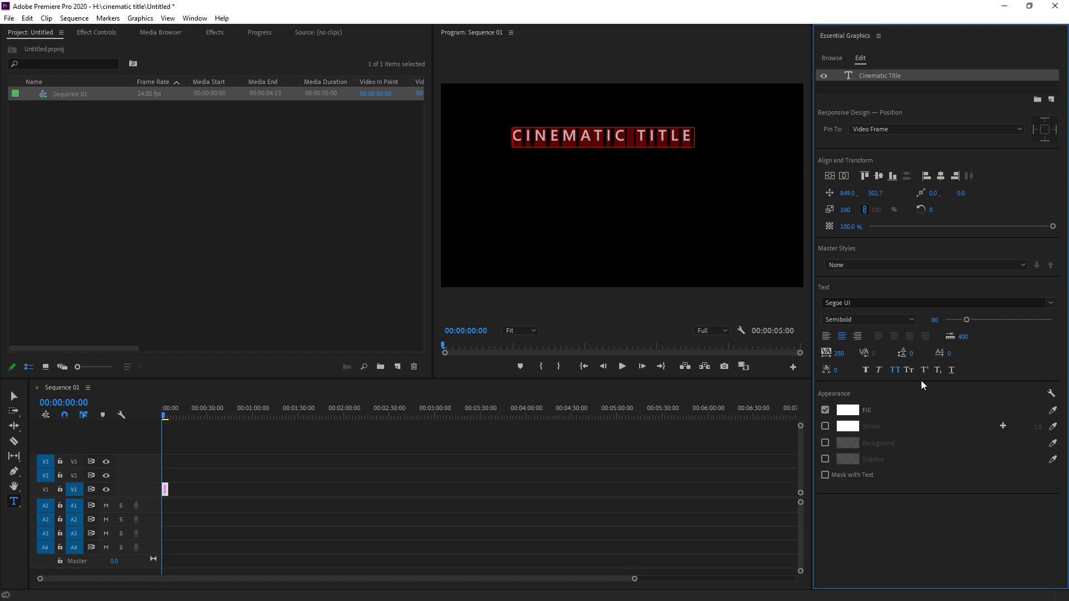
Center the title vertically and horizontally in the video frame
{"action": "left_click", "coordinate": [830, 177]}
{"action": "left_click", "coordinate": [844, 176]}
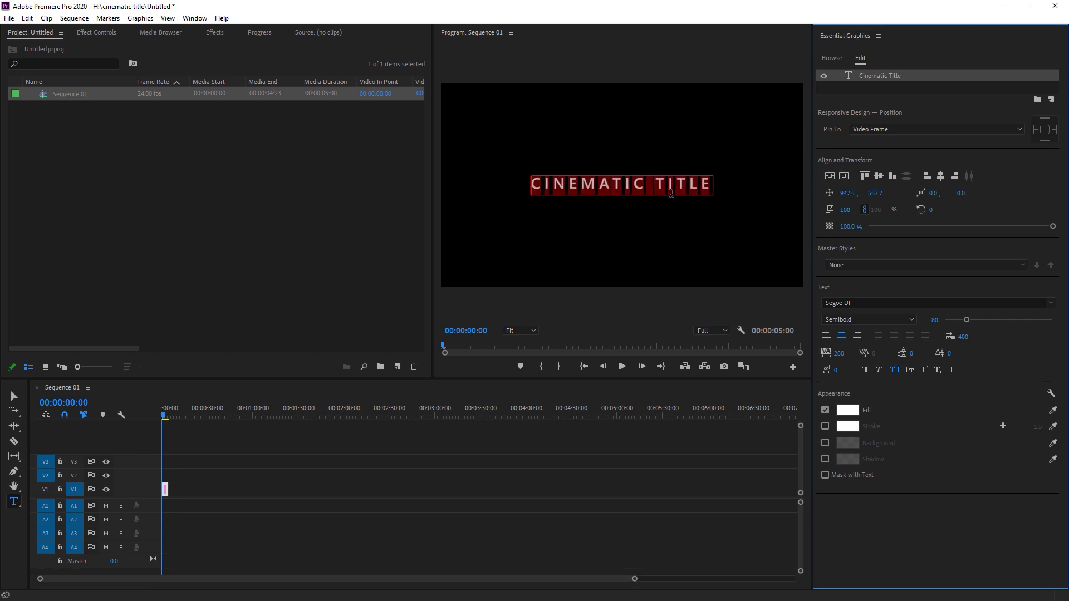
{"action": "left_click", "coordinate": [607, 188]}
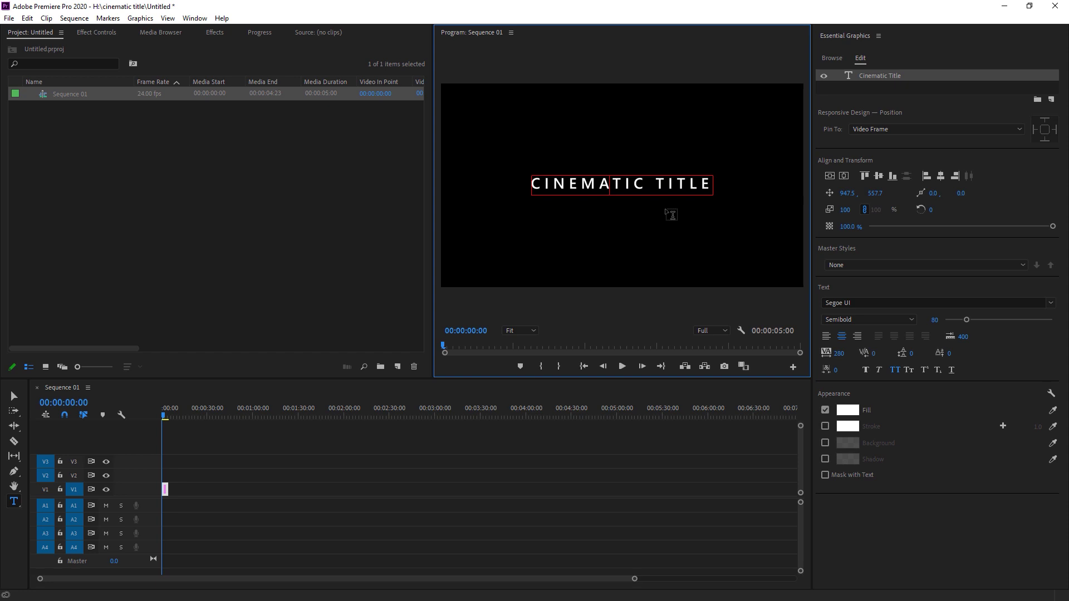
Fit the sequence to the timeline width and extend the title clip on V1 to 10 seconds
{"action": "left_click", "coordinate": [167, 418]}
{"action": "key", "text": "backslash"}
{"action": "left_click_drag", "start_coordinate": [274, 488], "coordinate": [393, 495]}
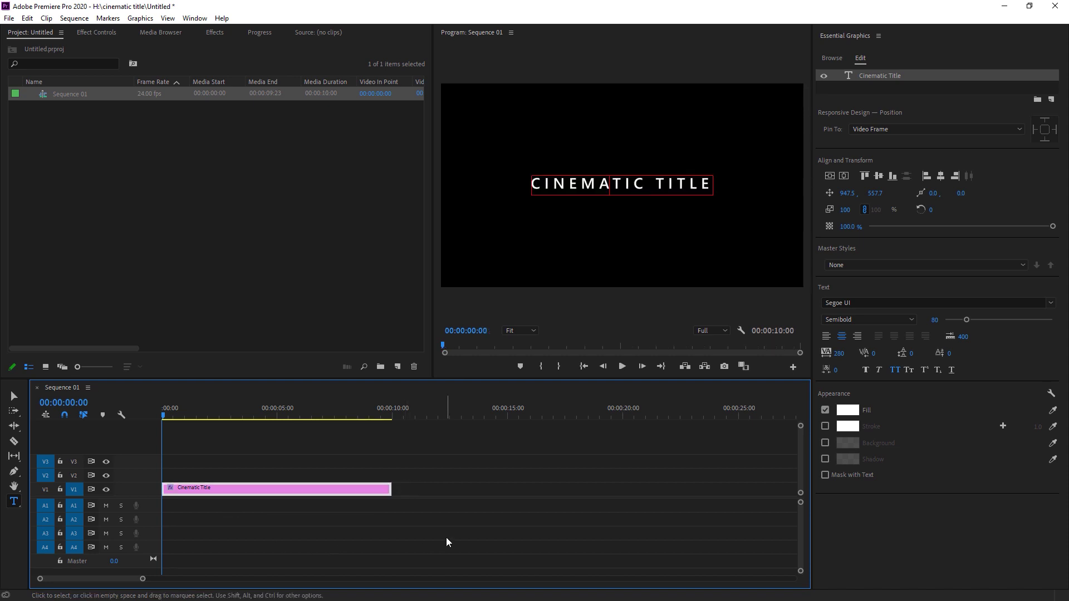
Bring up the title clip's Effect Controls with more room and close the Essential Graphics panel
{"action": "left_click", "coordinate": [163, 415]}
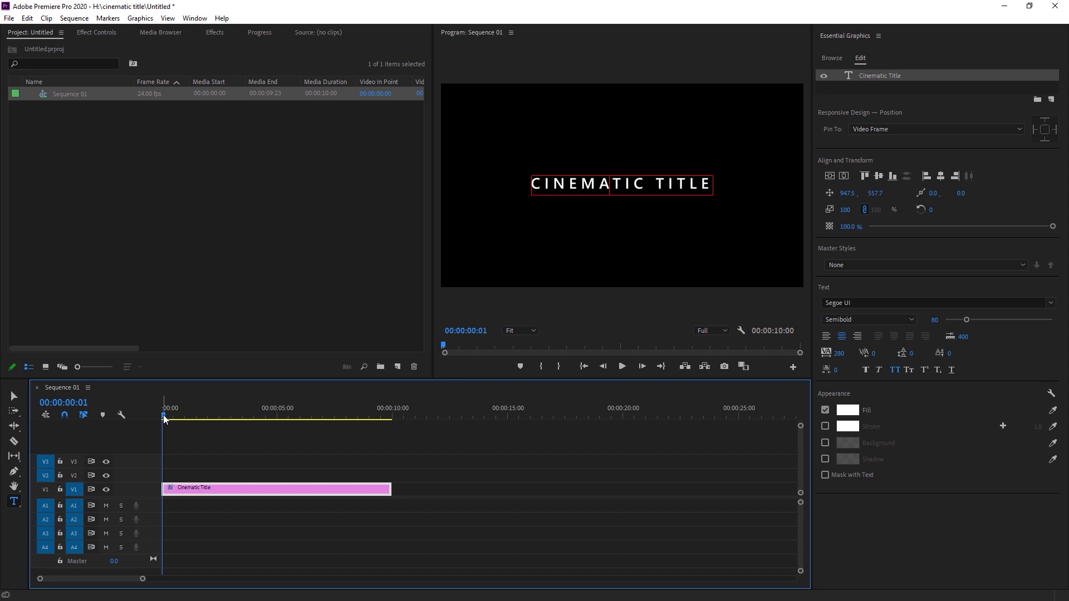
{"action": "left_click", "coordinate": [14, 395]}
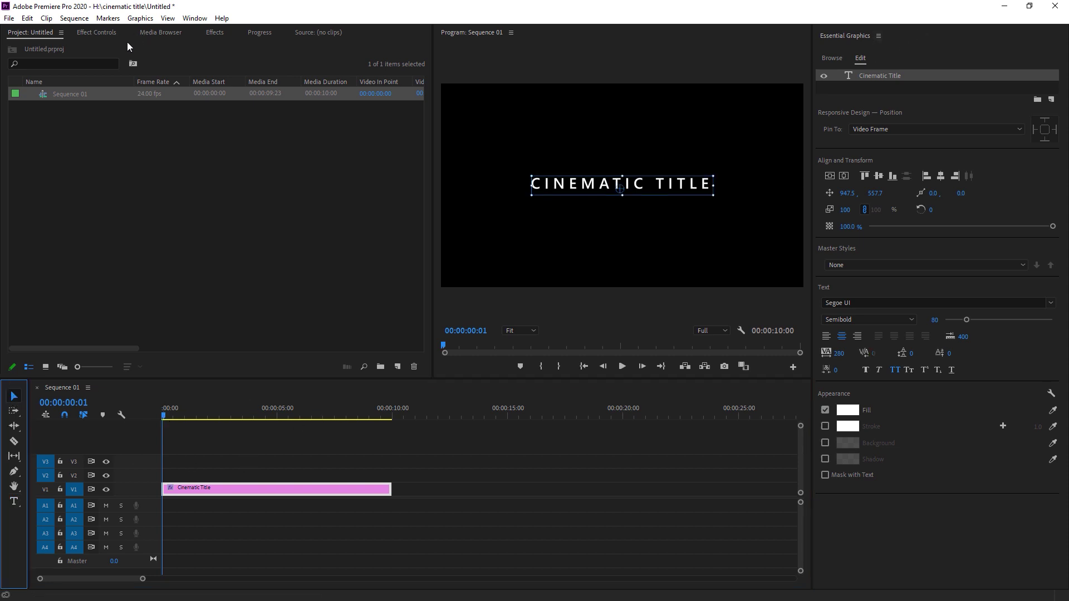
{"action": "left_click", "coordinate": [101, 34]}
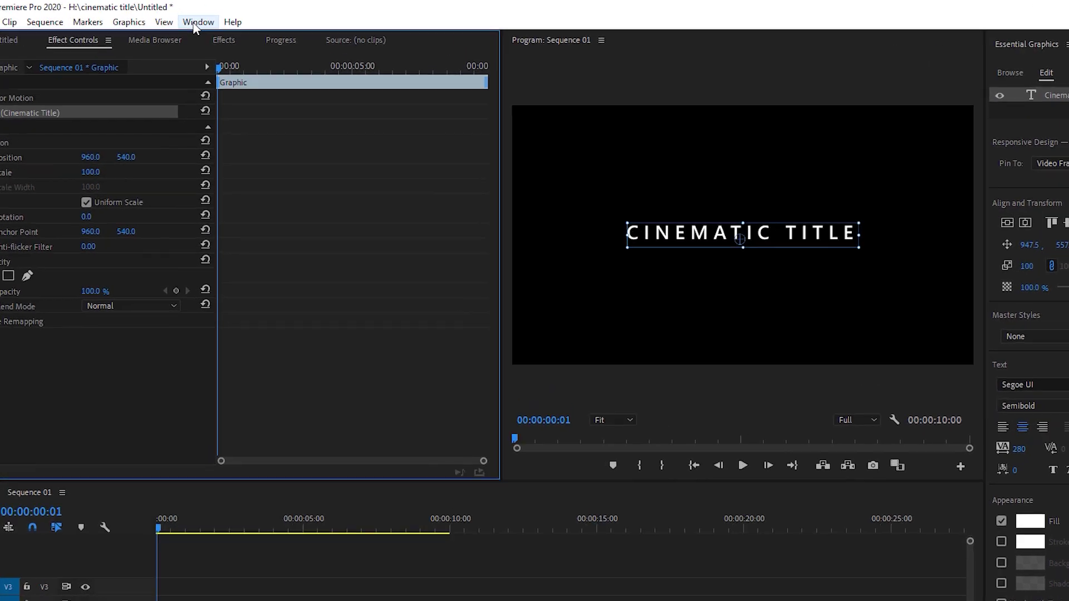
{"action": "left_click", "coordinate": [196, 23]}
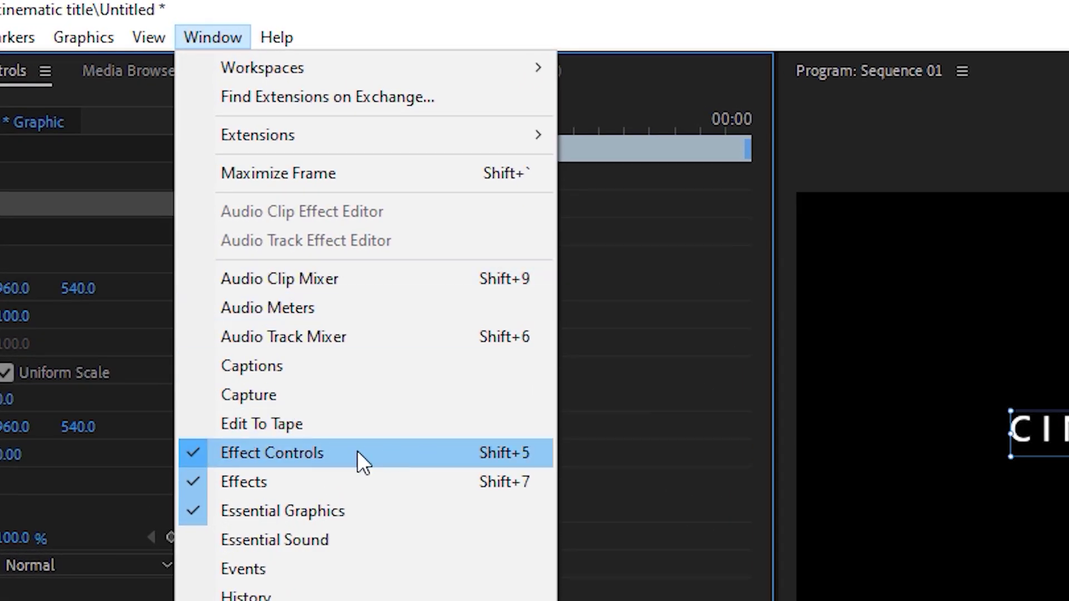
{"action": "left_click", "coordinate": [251, 452]}
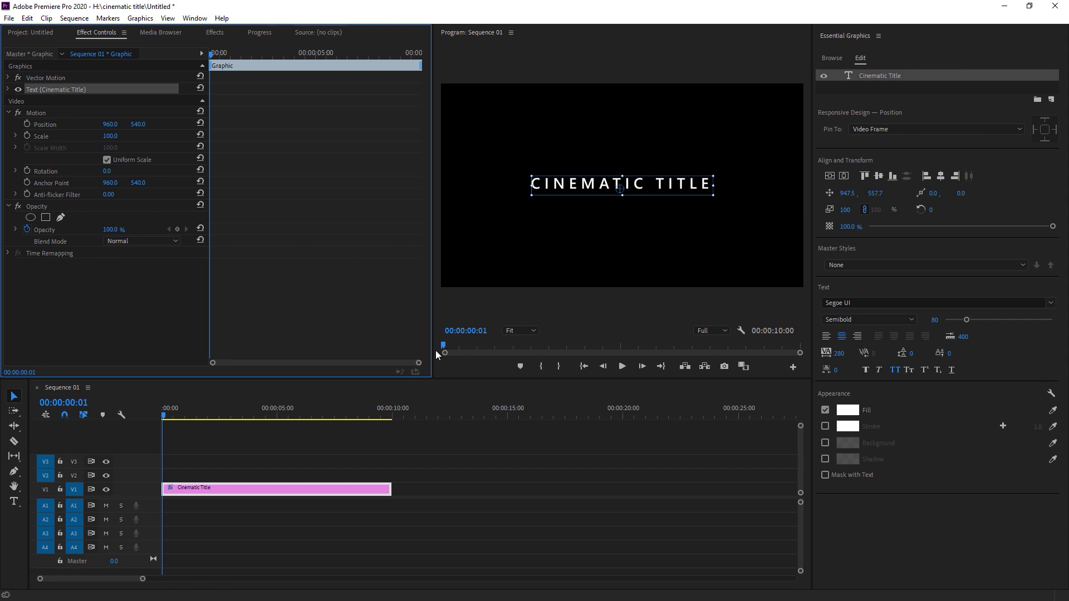
{"action": "left_click_drag", "start_coordinate": [432, 349], "coordinate": [466, 349]}
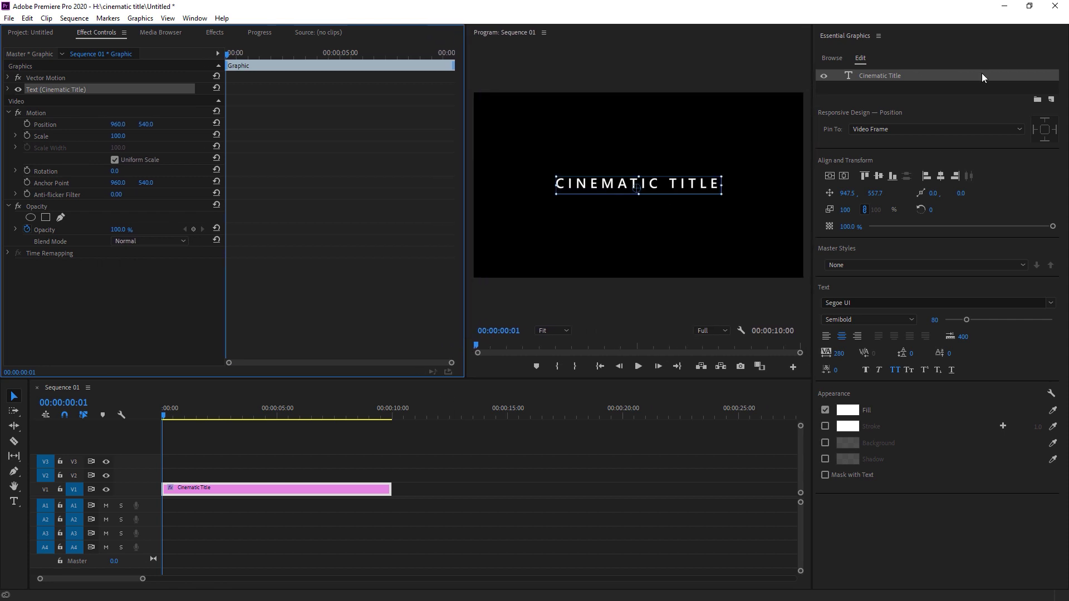
{"action": "left_click", "coordinate": [878, 37]}
{"action": "left_click", "coordinate": [898, 36]}
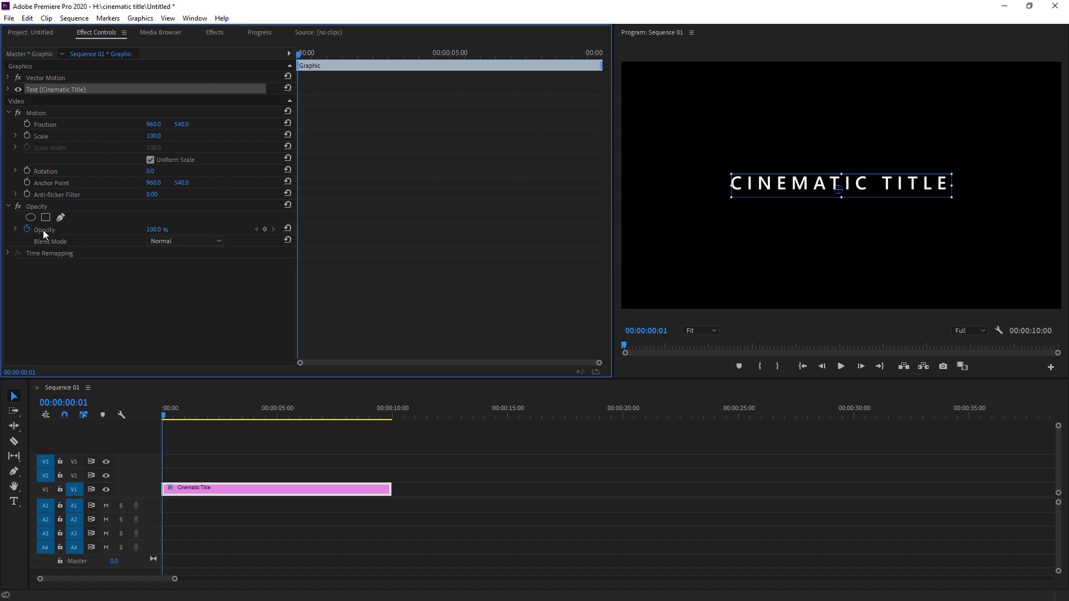
Add an Opacity keyframe of 0% at the very start of the title clip
{"action": "left_click", "coordinate": [299, 53]}
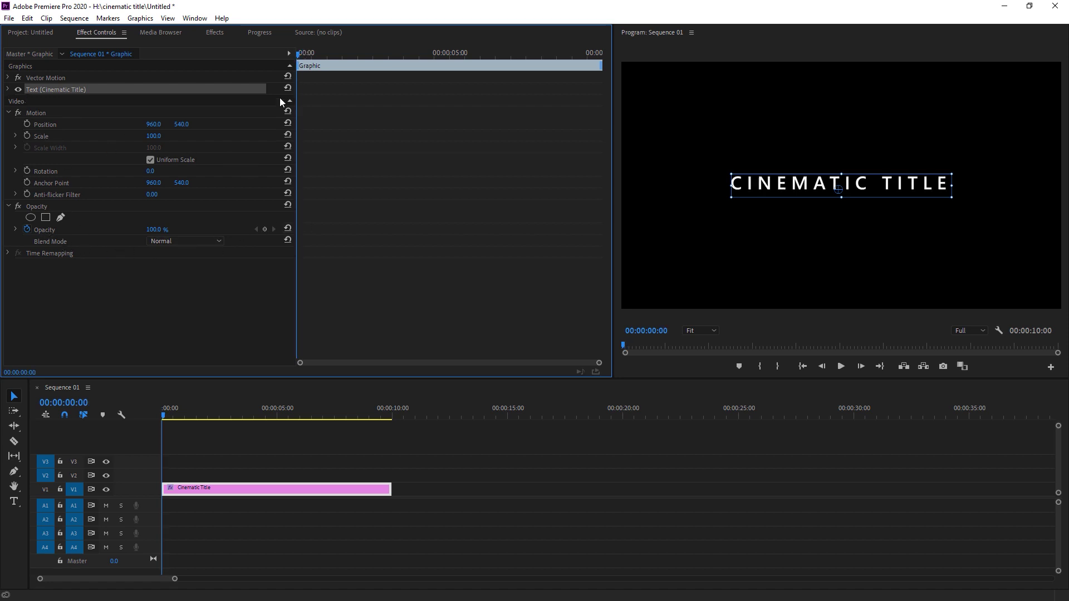
{"action": "left_click", "coordinate": [265, 230]}
{"action": "left_click", "coordinate": [158, 230]}
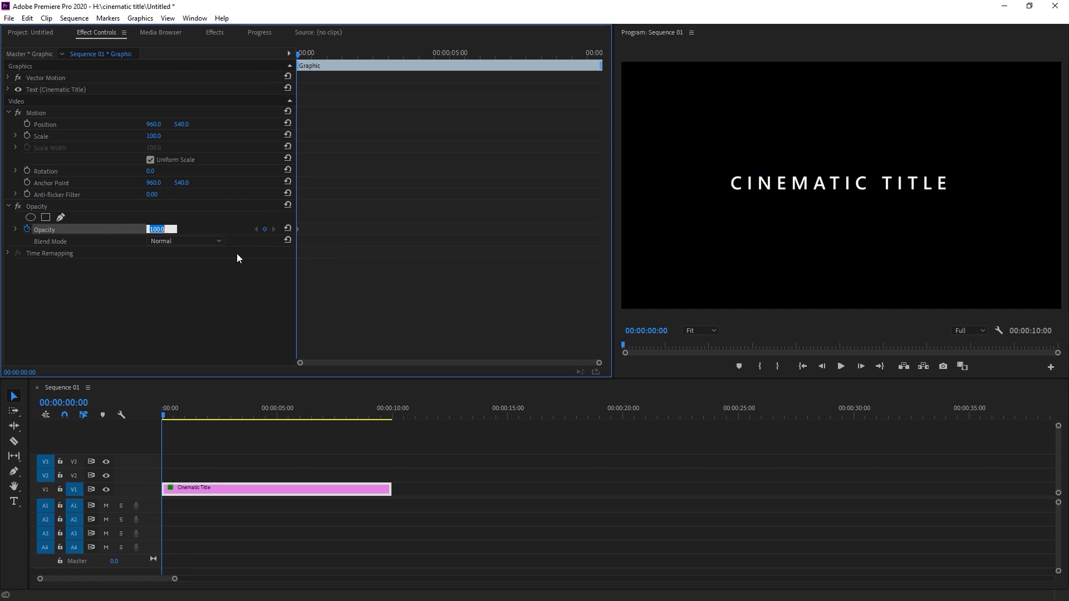
{"action": "type", "text": "0"}
{"action": "key", "text": "Return"}
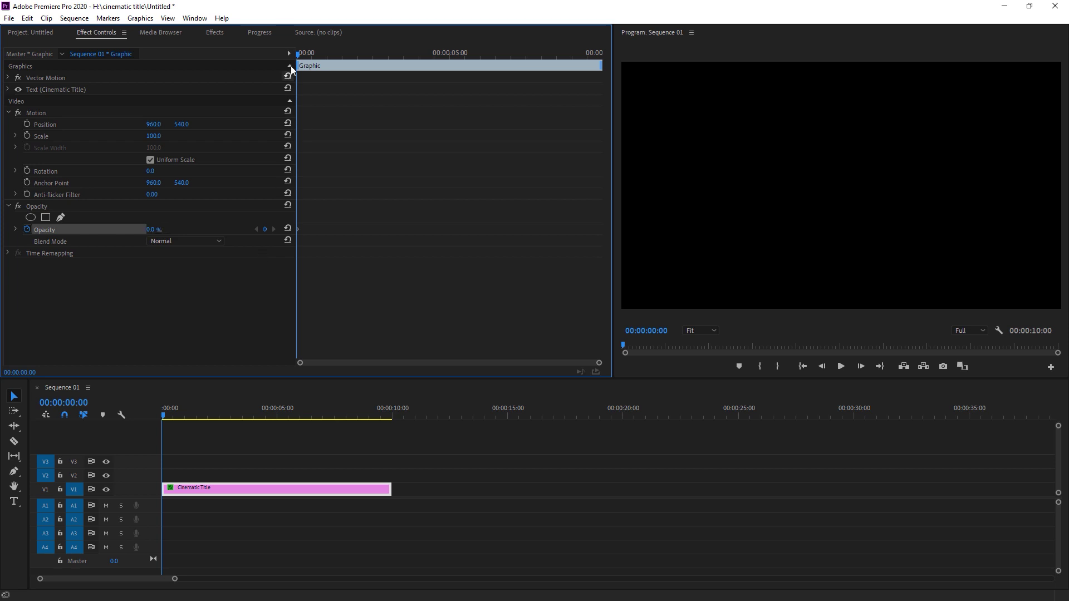
Add an Opacity keyframe of 100% at 00:00:02:00 and preview the title's fade-in
{"action": "left_click_drag", "start_coordinate": [298, 54], "coordinate": [359, 67]}
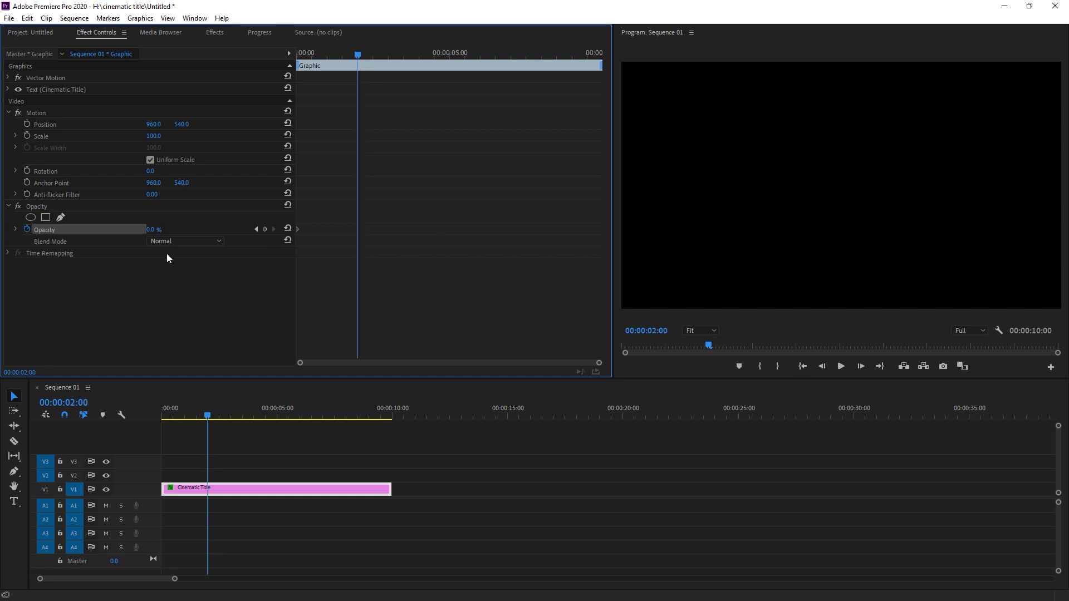
{"action": "left_click", "coordinate": [154, 230]}
{"action": "type", "text": "100"}
{"action": "key", "text": "Return"}
{"action": "key", "text": "Home"}
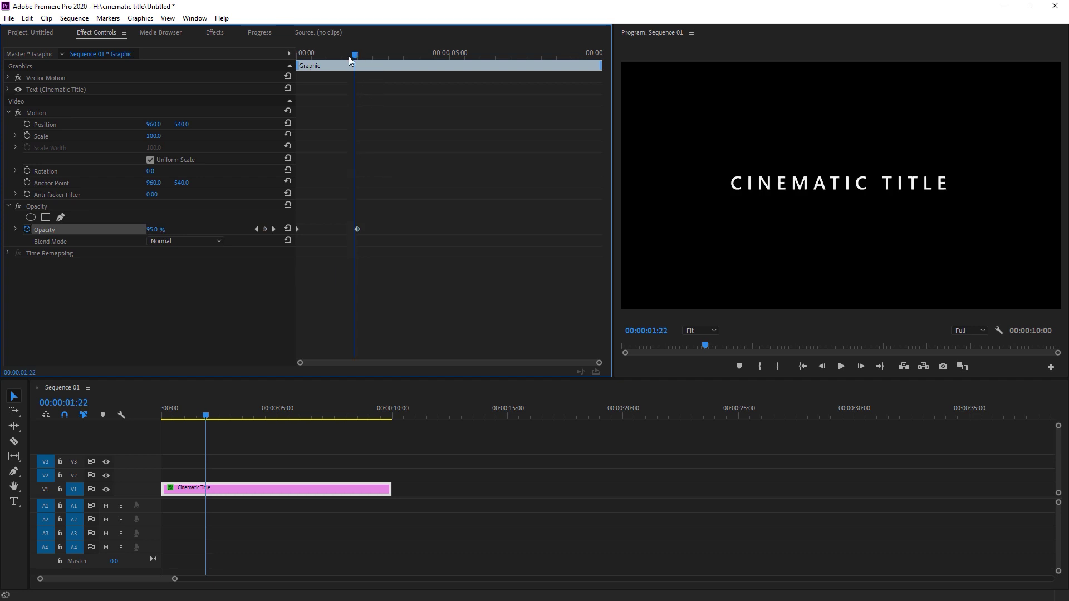
{"action": "left_click", "coordinate": [840, 367]}
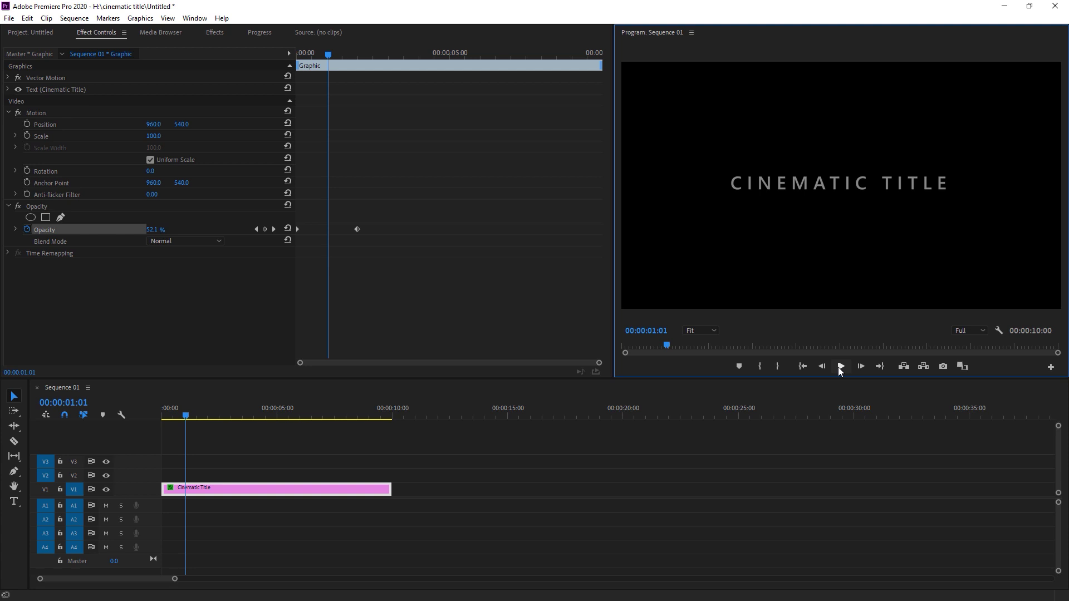
Fade the title out with Opacity keyframes of 100% at 00:00:06:03 and 0% at 00:00:08:03, then return to the sequence start
{"action": "left_click_drag", "start_coordinate": [330, 55], "coordinate": [484, 82]}
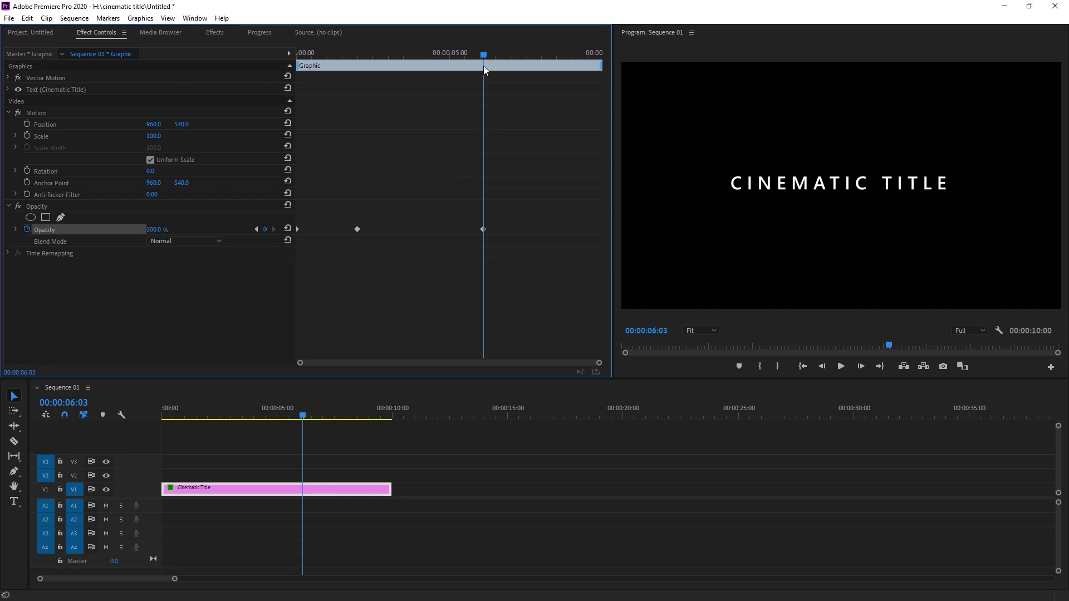
{"action": "left_click_drag", "start_coordinate": [483, 57], "coordinate": [546, 75]}
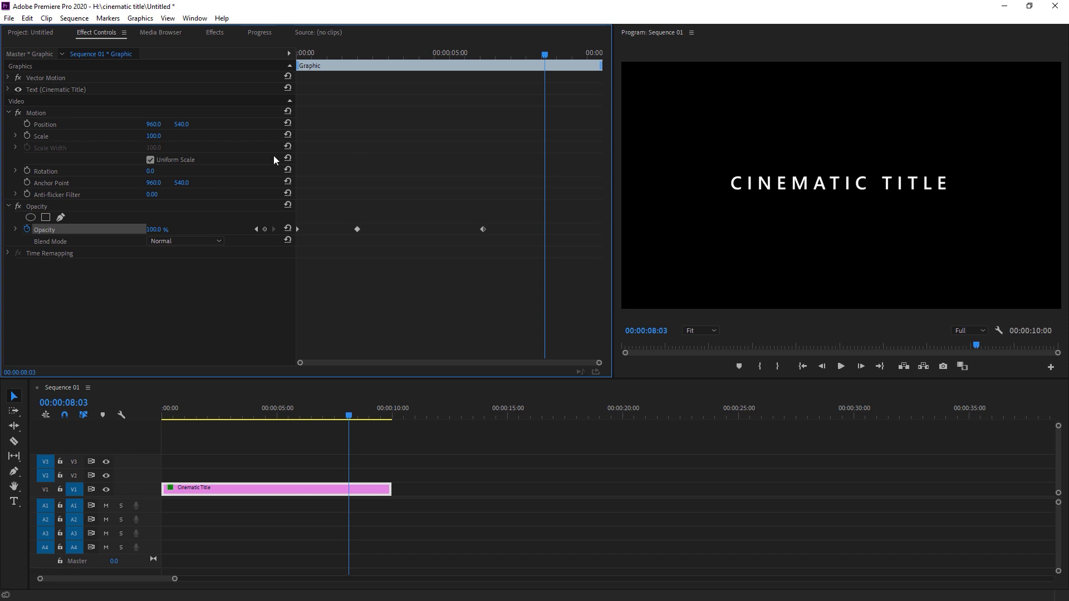
{"action": "left_click_drag", "start_coordinate": [158, 231], "coordinate": [289, 252]}
{"action": "left_click", "coordinate": [153, 229]}
{"action": "type", "text": "0"}
{"action": "key", "text": "Return"}
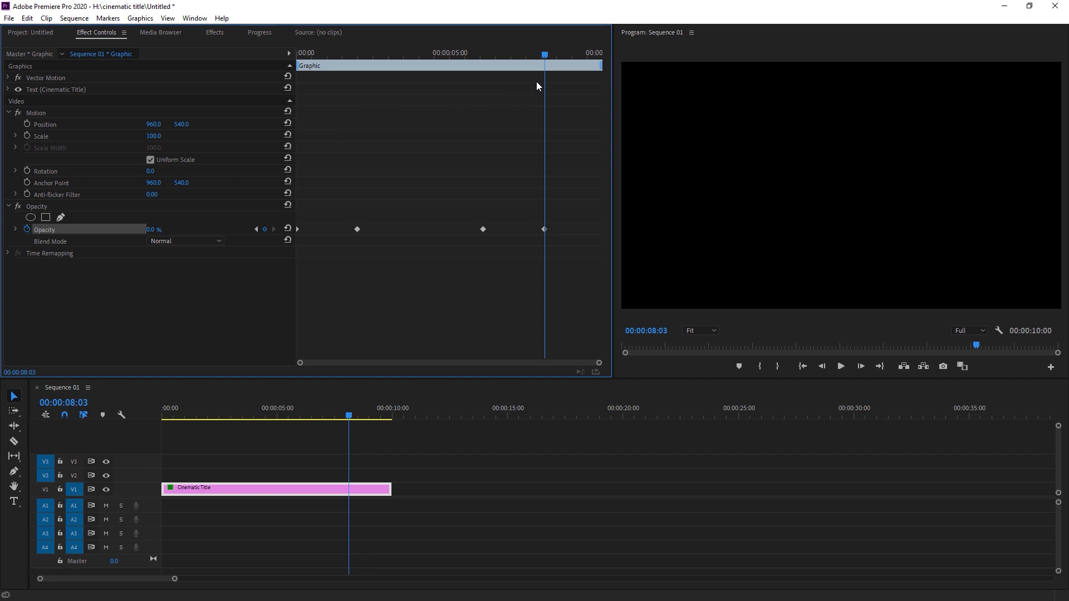
{"action": "key", "text": "Home"}
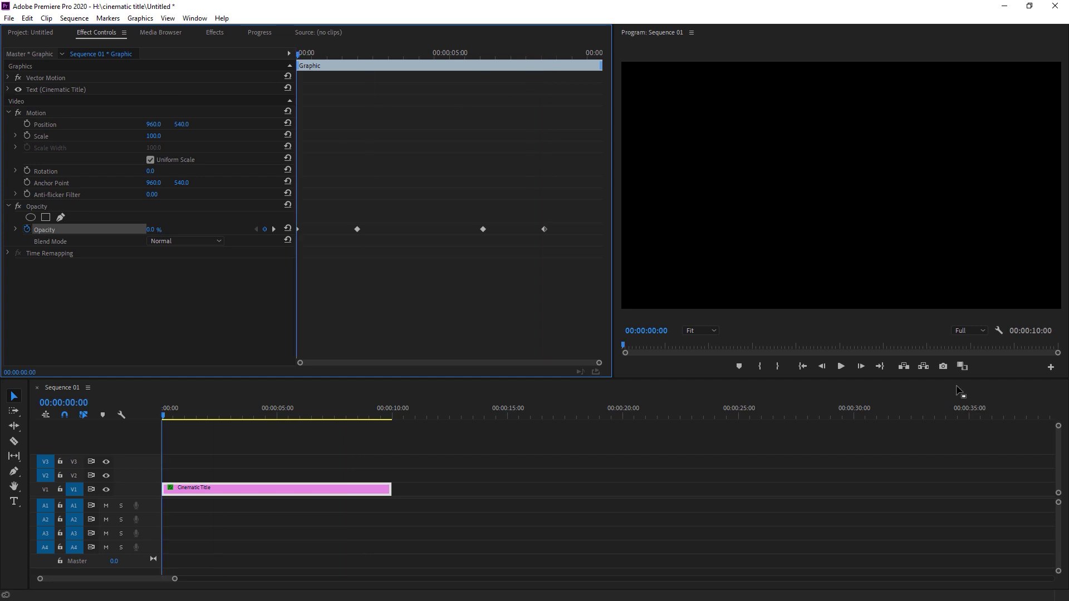
Play back the sequence and scrub its opening to review the title's fade-in and fade-out
{"action": "left_click", "coordinate": [841, 366]}
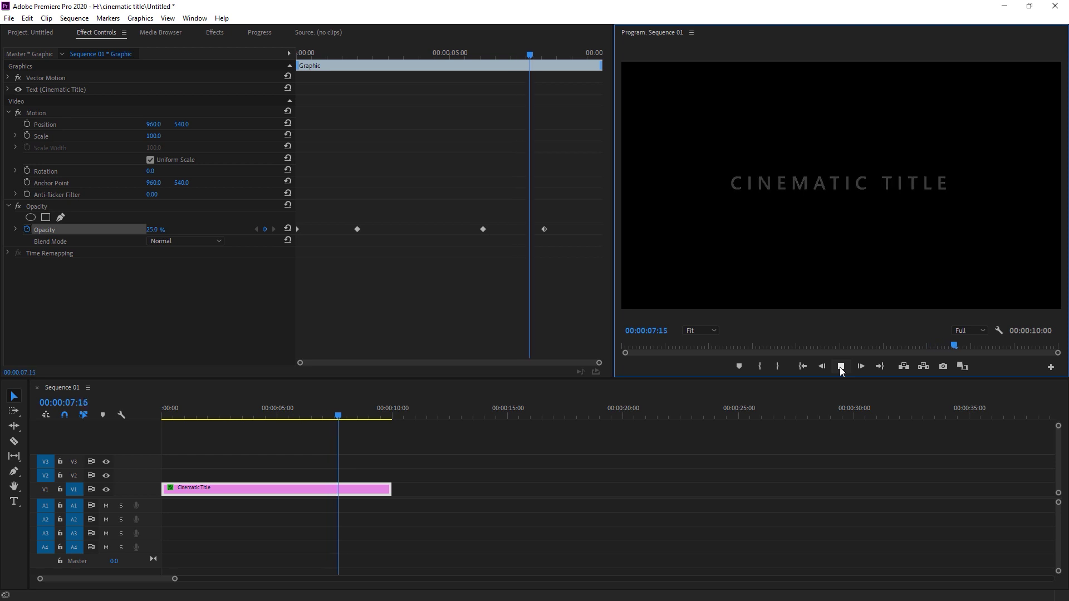
{"action": "left_click", "coordinate": [841, 366]}
{"action": "left_click_drag", "start_coordinate": [556, 51], "coordinate": [287, 72]}
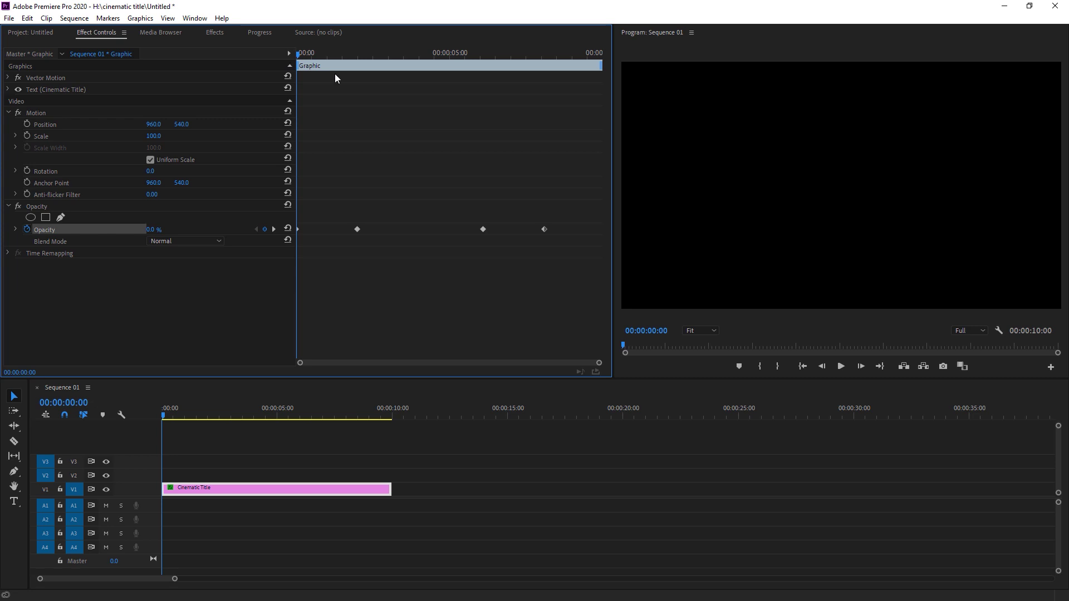
{"action": "left_click_drag", "start_coordinate": [315, 49], "coordinate": [376, 111]}
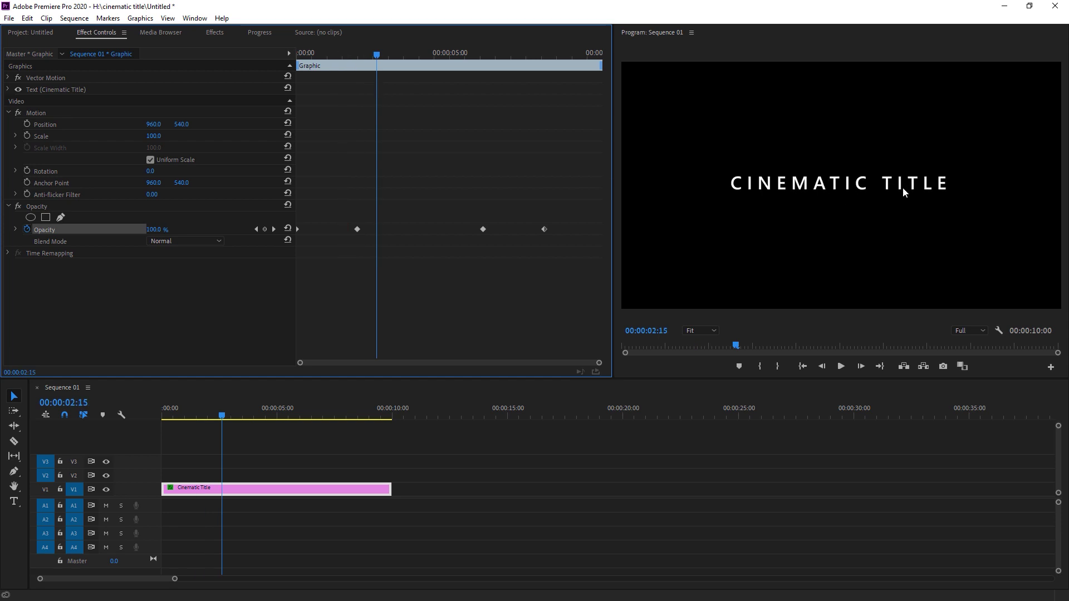
{"action": "left_click_drag", "start_coordinate": [389, 49], "coordinate": [275, 67]}
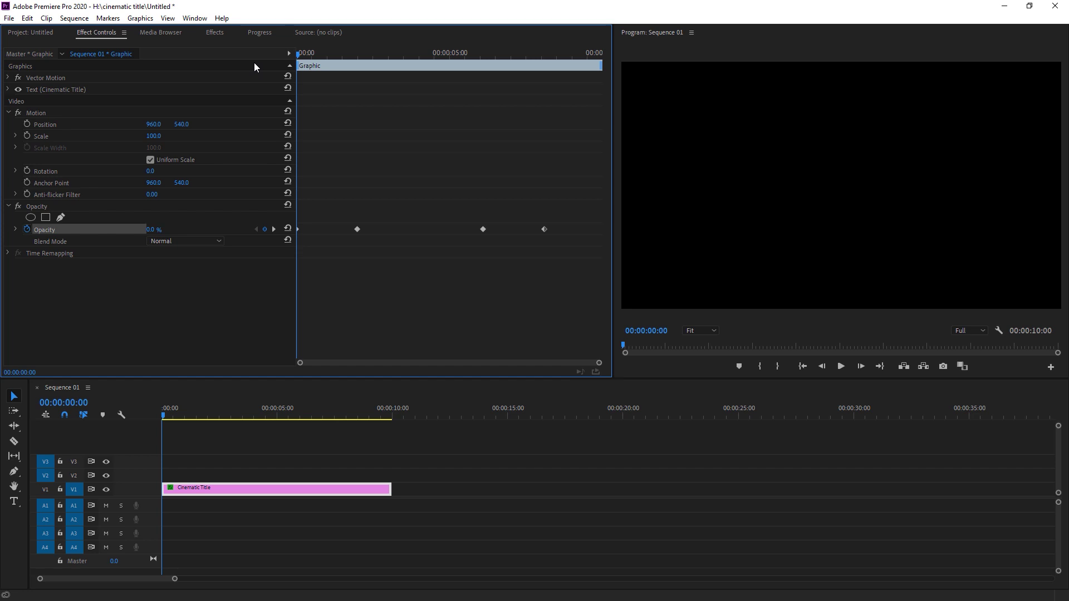
{"action": "left_click_drag", "start_coordinate": [304, 69], "coordinate": [366, 58]}
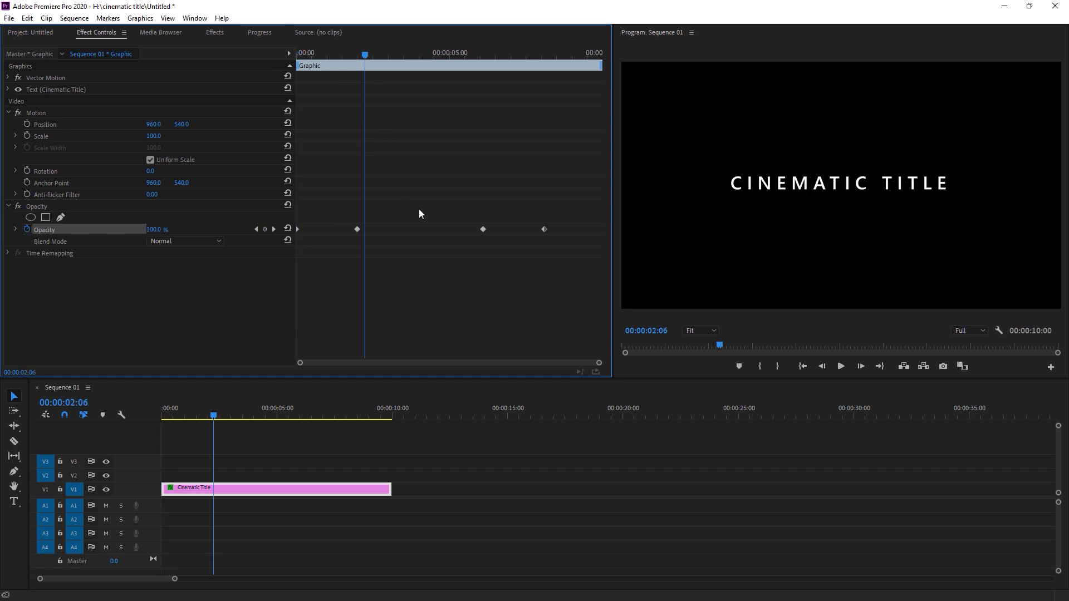
Find the Gaussian Blur video effect by searching "Blur", apply it to the title clip, and return to the clip's effect settings
{"action": "left_click", "coordinate": [218, 33]}
{"action": "left_click", "coordinate": [58, 47]}
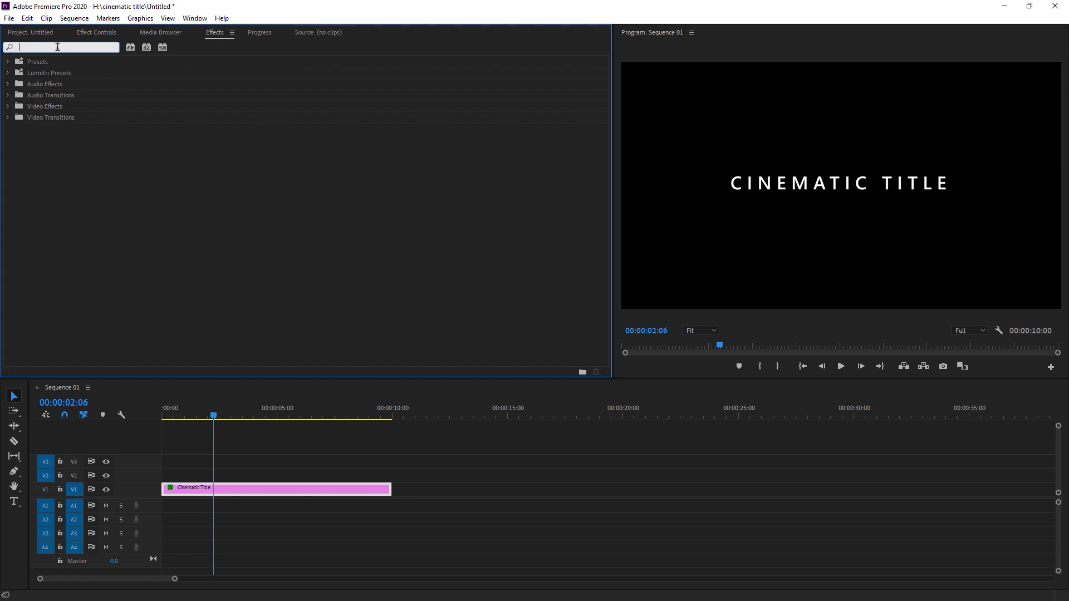
{"action": "type", "text": "Blur"}
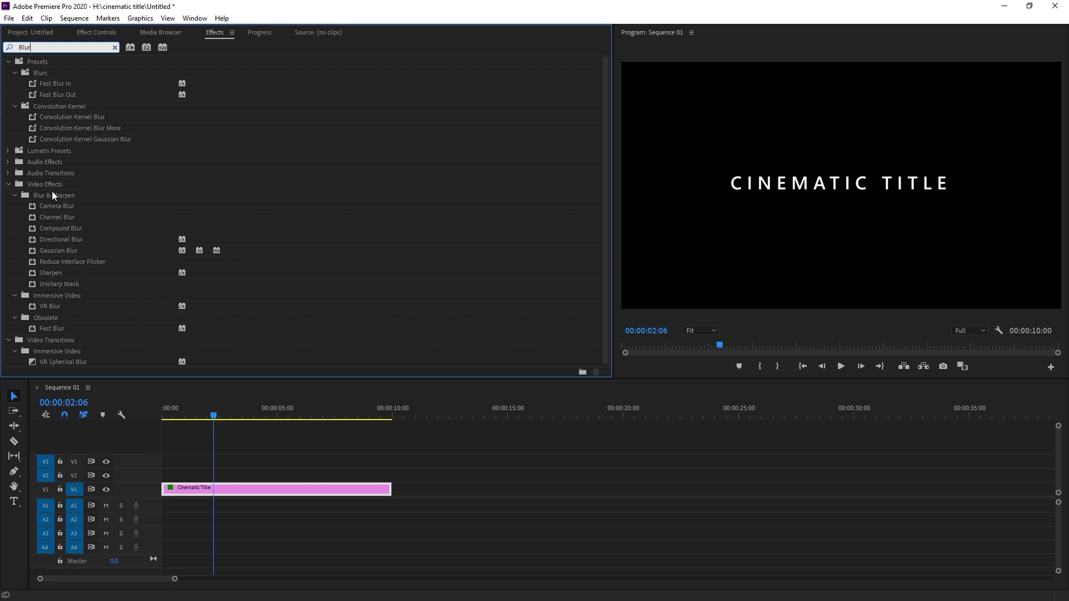
{"action": "left_click", "coordinate": [61, 252]}
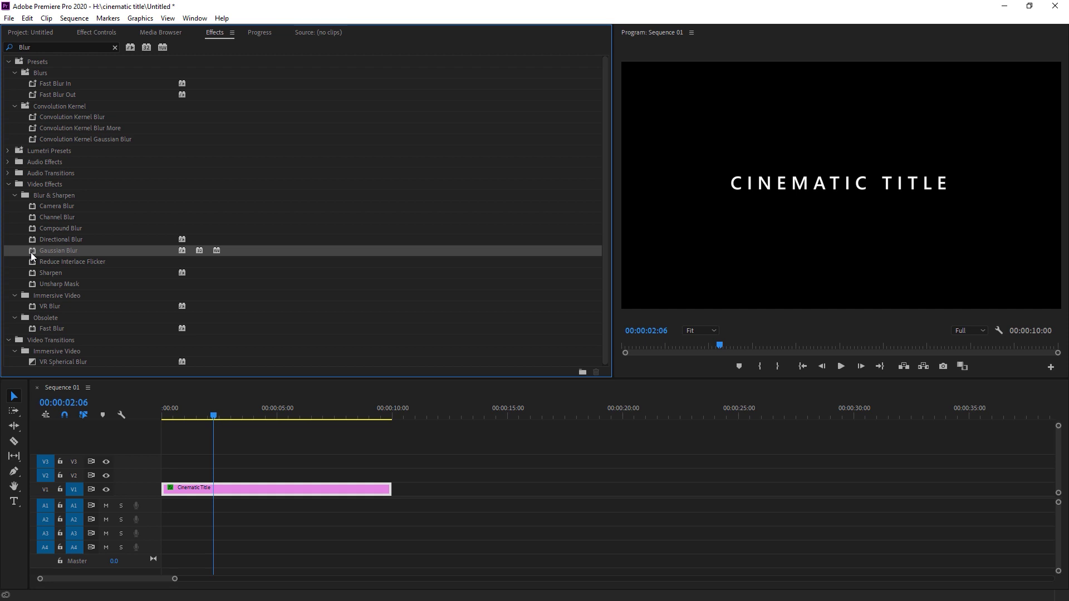
{"action": "left_click_drag", "start_coordinate": [32, 253], "coordinate": [236, 489]}
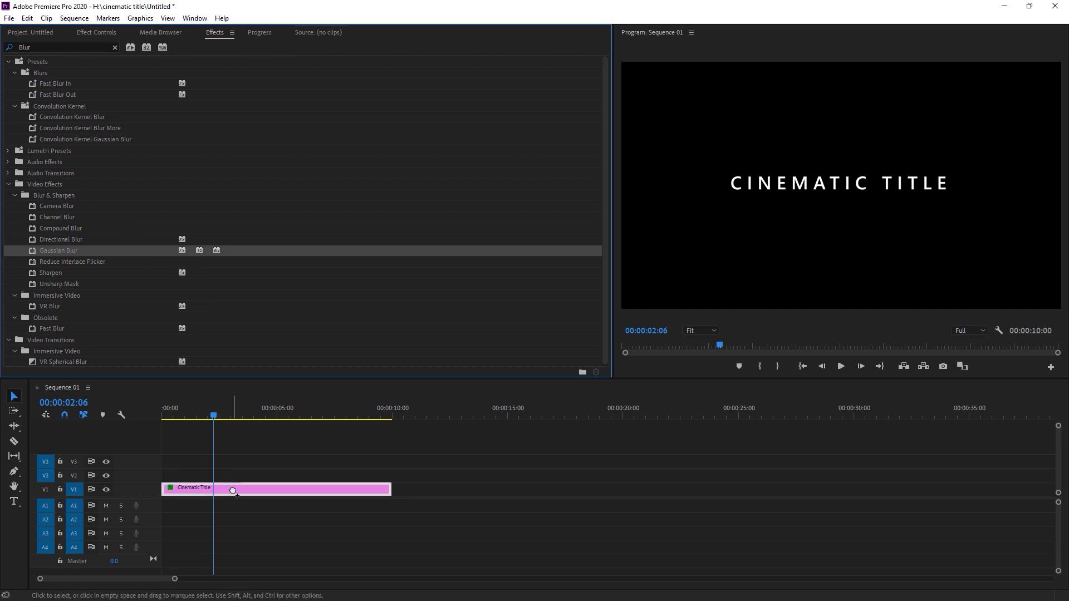
{"action": "left_click", "coordinate": [99, 32]}
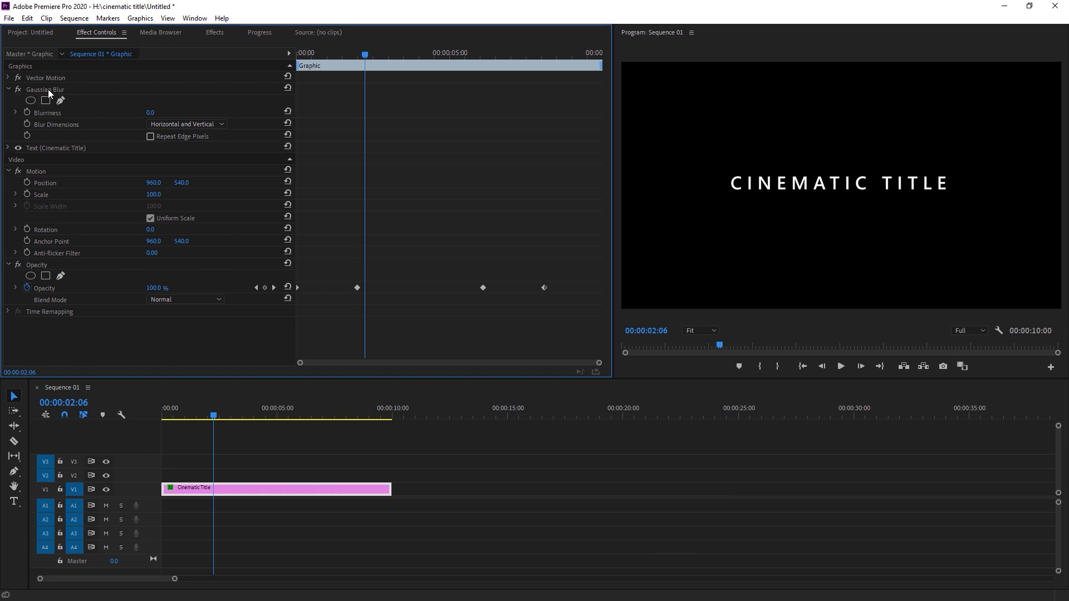
Return to the start of the sequence and change all four Opacity keyframes to Auto Bezier interpolation
{"action": "left_click_drag", "start_coordinate": [366, 53], "coordinate": [288, 49]}
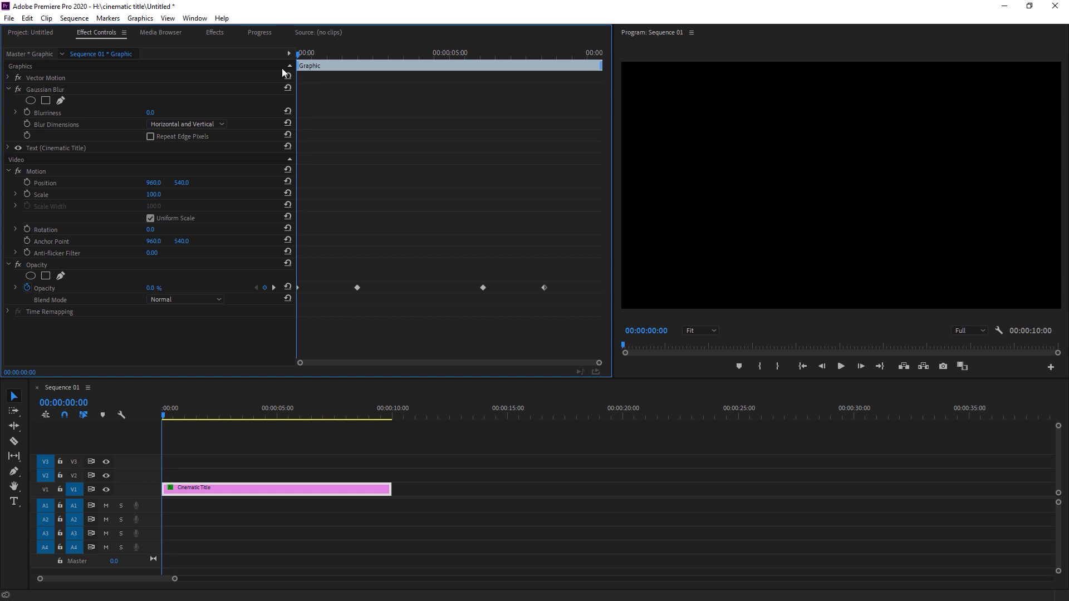
{"action": "left_click_drag", "start_coordinate": [573, 281], "coordinate": [223, 335]}
{"action": "right_click", "coordinate": [544, 289]}
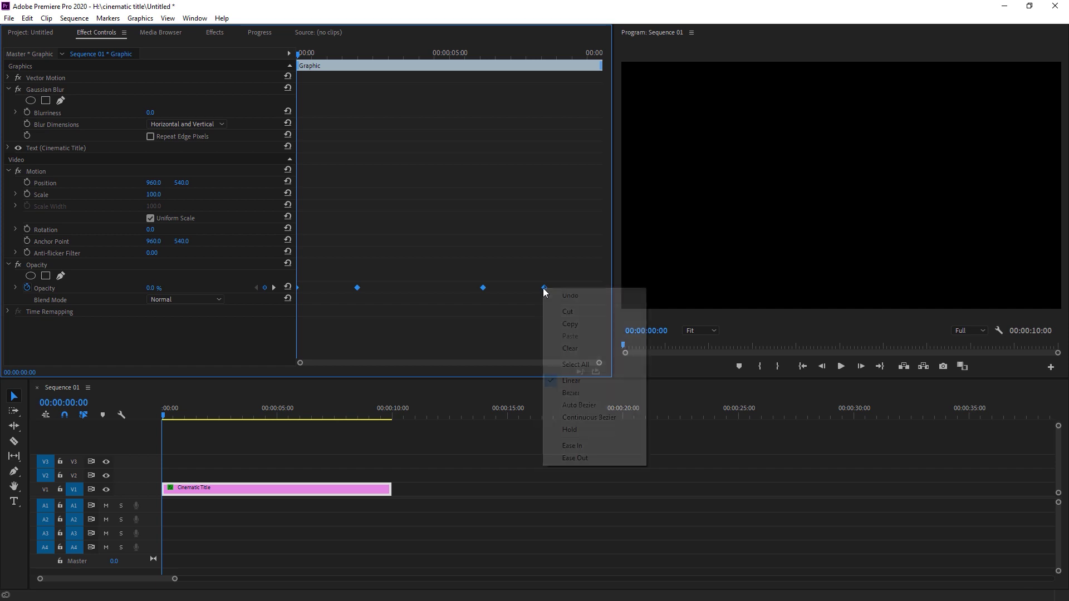
{"action": "left_click", "coordinate": [606, 410]}
{"action": "left_click", "coordinate": [199, 37]}
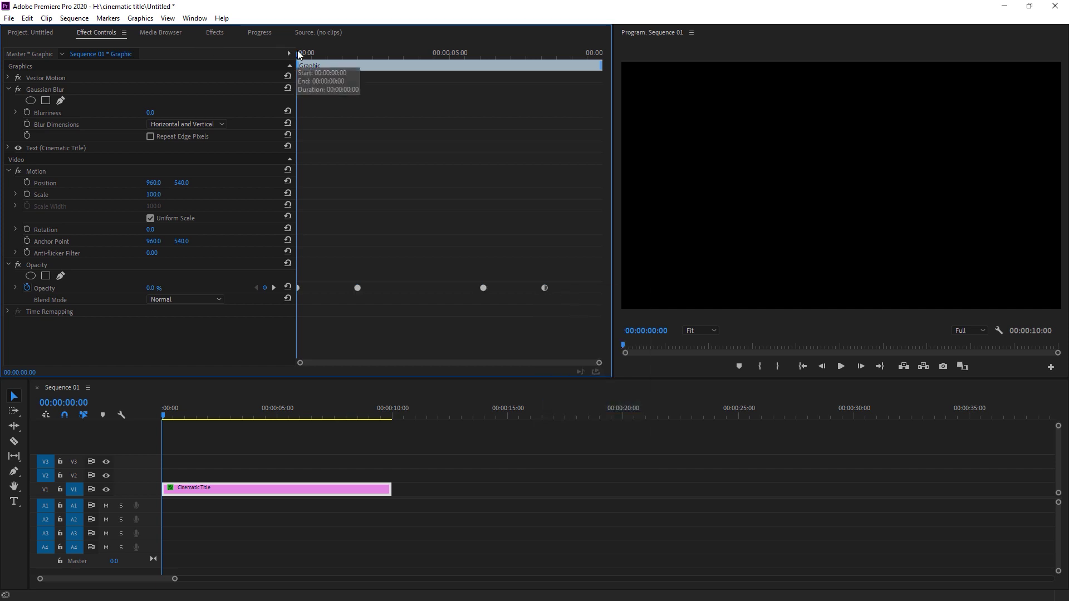
Add a Gaussian Blur Blurriness keyframe of 60 at the very start of the title clip
{"action": "left_click", "coordinate": [27, 112]}
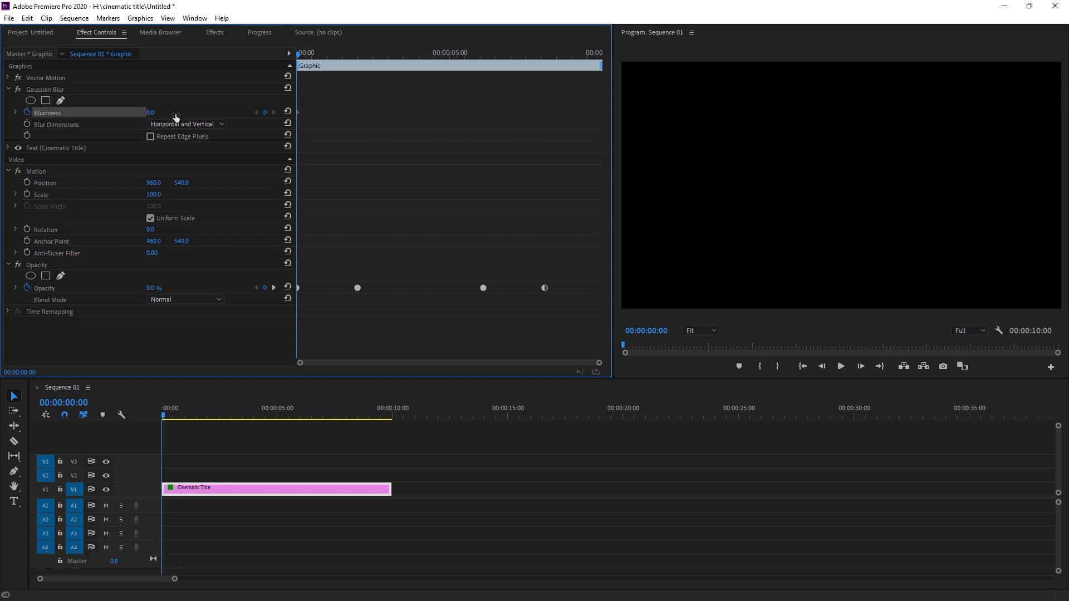
{"action": "left_click", "coordinate": [151, 113]}
{"action": "type", "text": "60"}
{"action": "key", "text": "Return"}
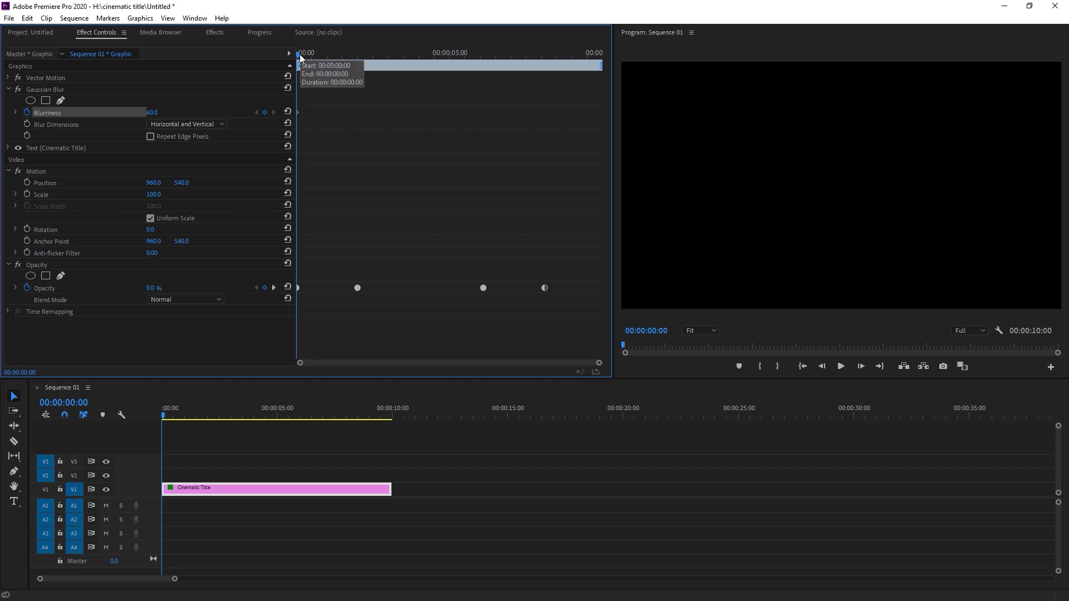
Add a Blurriness keyframe of 0 at 00:00:02:00, matching the second Opacity keyframe, and preview the blurred fade-in
{"action": "left_click_drag", "start_coordinate": [301, 55], "coordinate": [359, 57]}
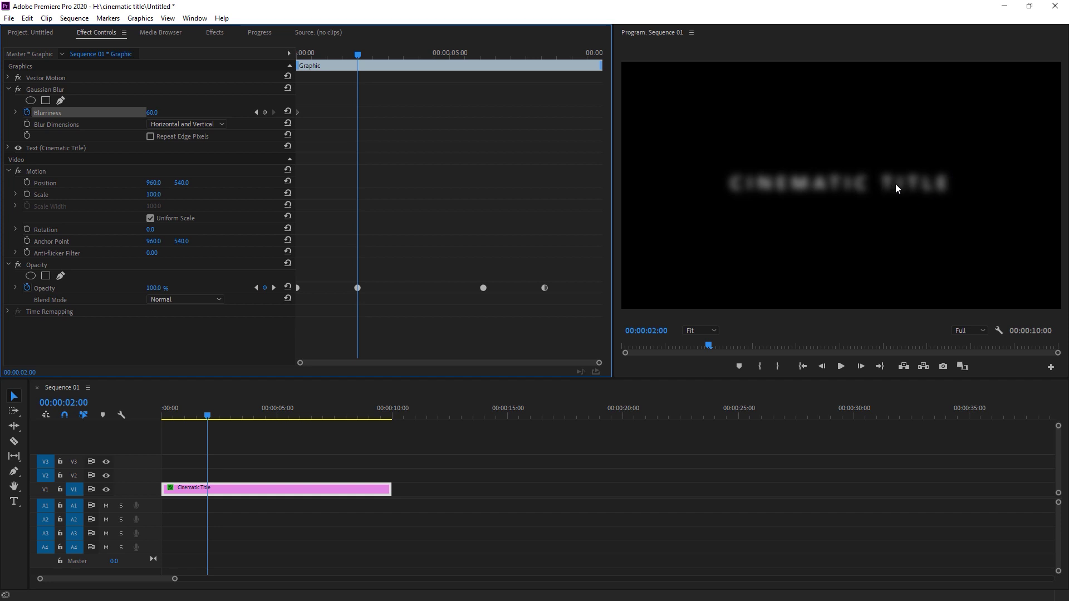
{"action": "left_click", "coordinate": [151, 112]}
{"action": "type", "text": "0"}
{"action": "key", "text": "Return"}
{"action": "left_click_drag", "start_coordinate": [359, 54], "coordinate": [238, 65]}
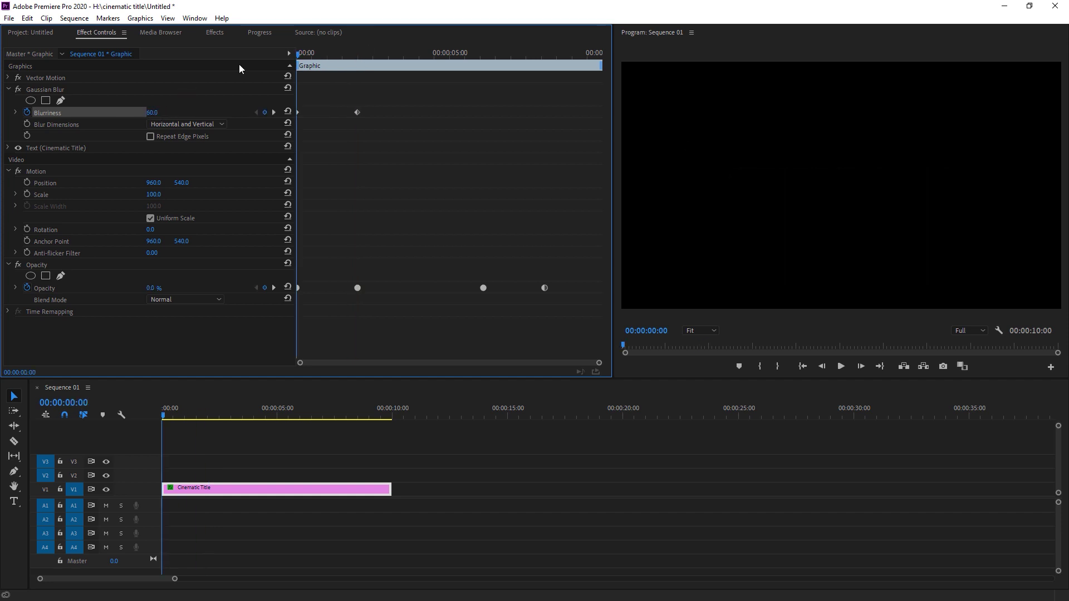
{"action": "key", "text": "space"}
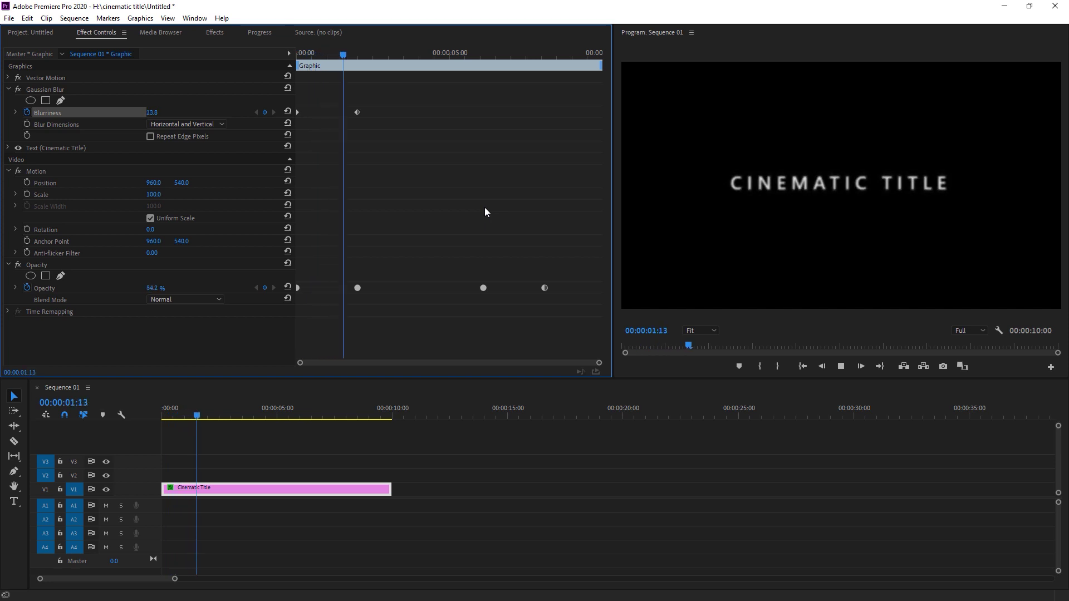
{"action": "key", "text": "space"}
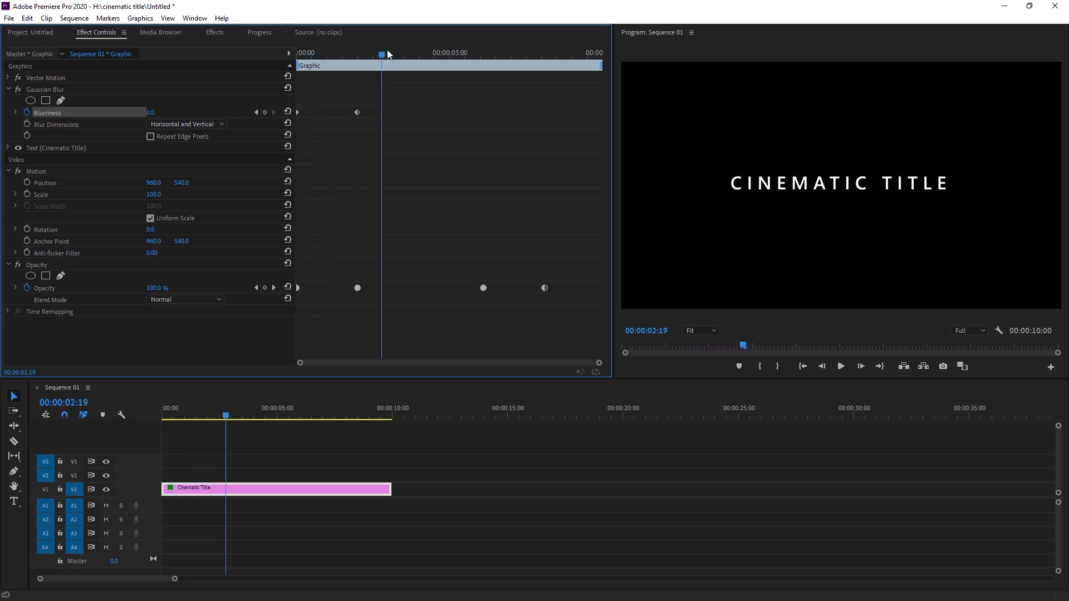
Blur the title out with Blurriness keyframes of 0 at 00:00:06:03 and 60 at 00:00:08:03, then scrub through the result
{"action": "left_click_drag", "start_coordinate": [384, 54], "coordinate": [483, 65]}
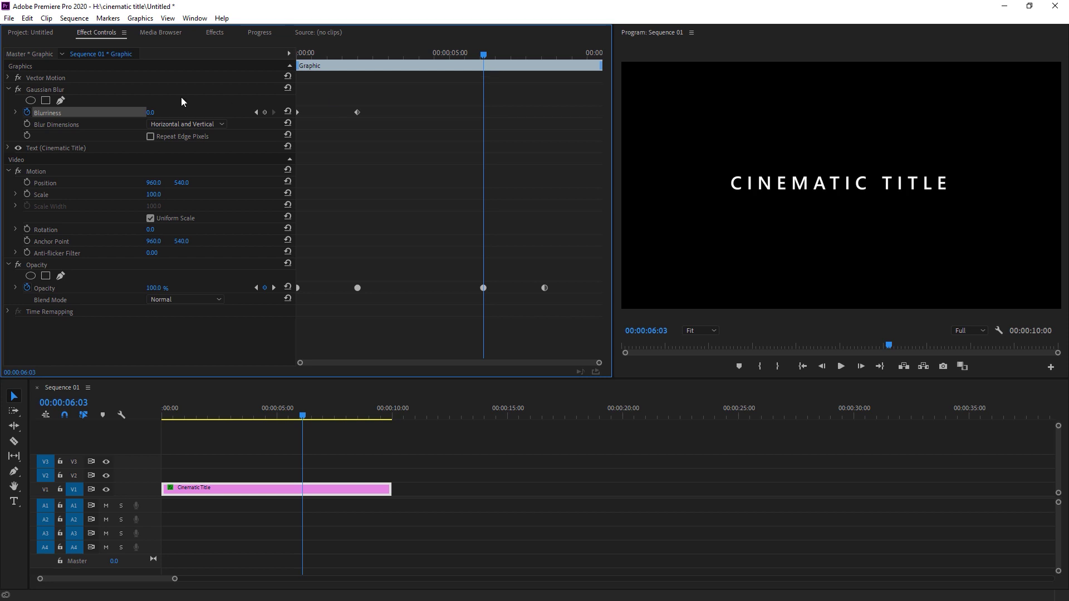
{"action": "left_click", "coordinate": [264, 113]}
{"action": "left_click_drag", "start_coordinate": [486, 59], "coordinate": [546, 71]}
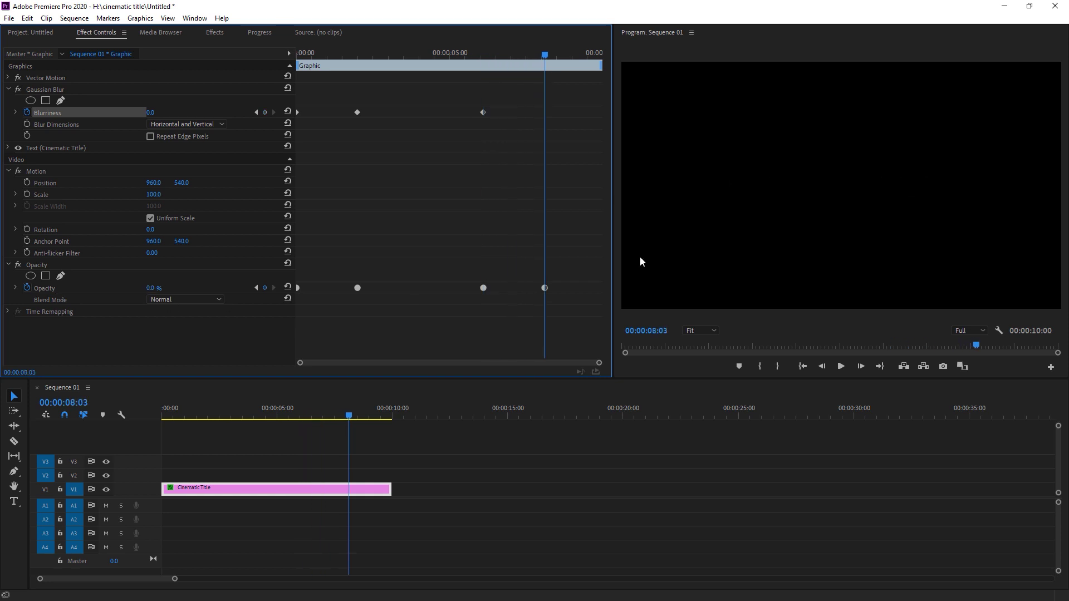
{"action": "left_click", "coordinate": [151, 112]}
{"action": "type", "text": "60"}
{"action": "key", "text": "Return"}
{"action": "left_click_drag", "start_coordinate": [548, 55], "coordinate": [205, 72]}
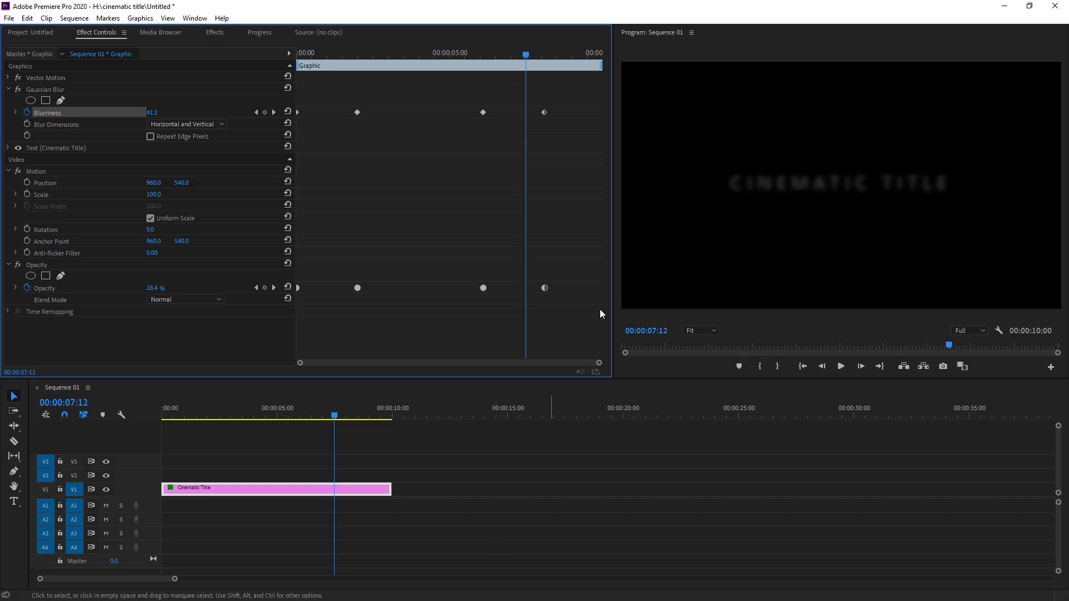
{"action": "left_click_drag", "start_coordinate": [526, 54], "coordinate": [415, 78]}
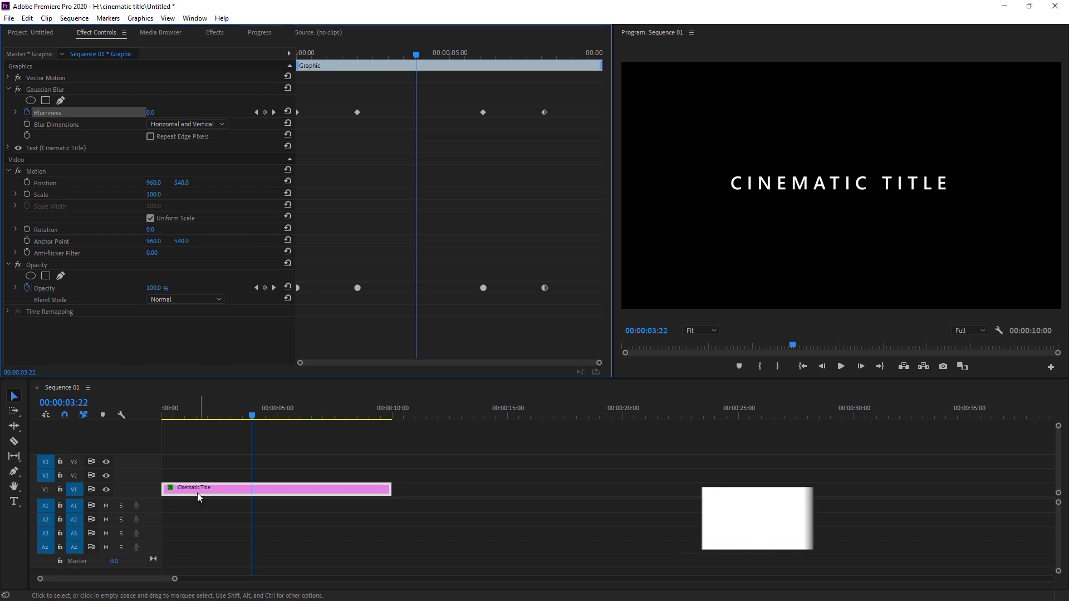
Duplicate the title clip onto track V2 and open the copy for editing in Essential Graphics, with more room for the program preview
{"action": "mouse_move", "coordinate": [200, 488]}
{"action": "left_mouse_down"}
{"action": "mouse_move", "coordinate": [226, 487]}
{"action": "mouse_move", "coordinate": [214, 476]}
{"action": "left_mouse_up"}
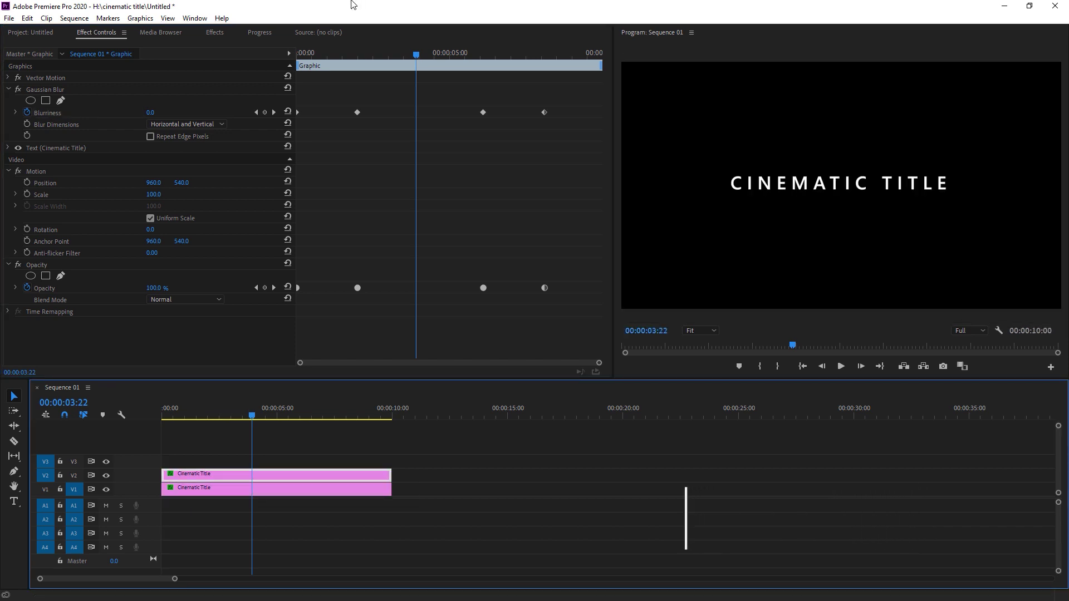
{"action": "left_click", "coordinate": [195, 18]}
{"action": "left_click", "coordinate": [224, 218]}
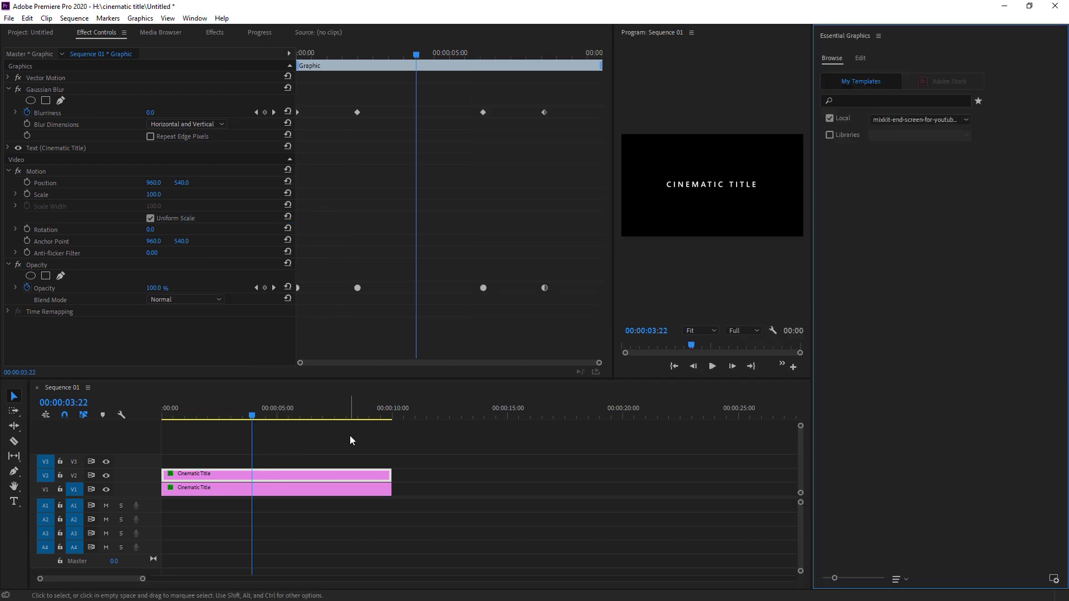
{"action": "left_click_drag", "start_coordinate": [609, 233], "coordinate": [516, 250]}
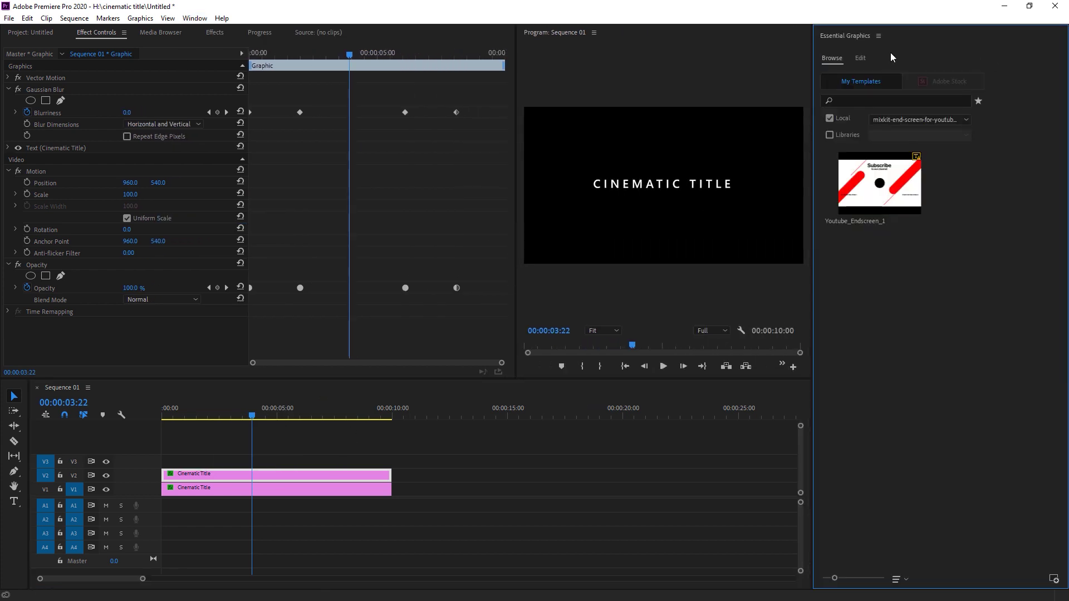
{"action": "left_click", "coordinate": [860, 58]}
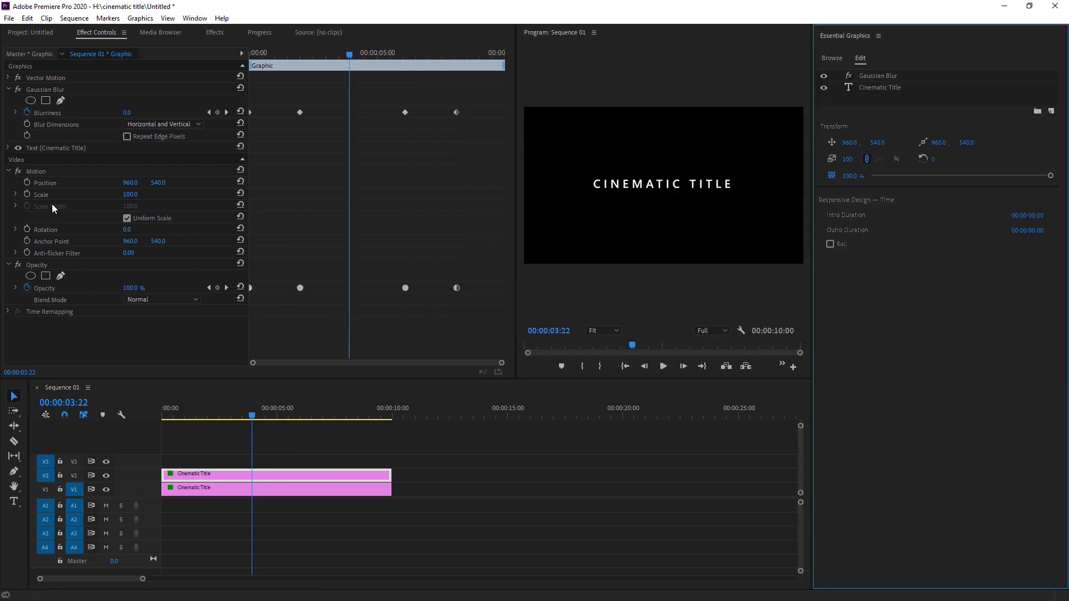
Place the V2 copy below the title at vertical position 627 and scale 67, and replace its text with "SUBSCRIBE FOR MORE"
{"action": "mouse_move", "coordinate": [138, 194]}
{"action": "left_mouse_down"}
{"action": "mouse_move", "coordinate": [122, 194]}
{"action": "mouse_move", "coordinate": [183, 183]}
{"action": "mouse_move", "coordinate": [127, 195]}
{"action": "left_mouse_up"}
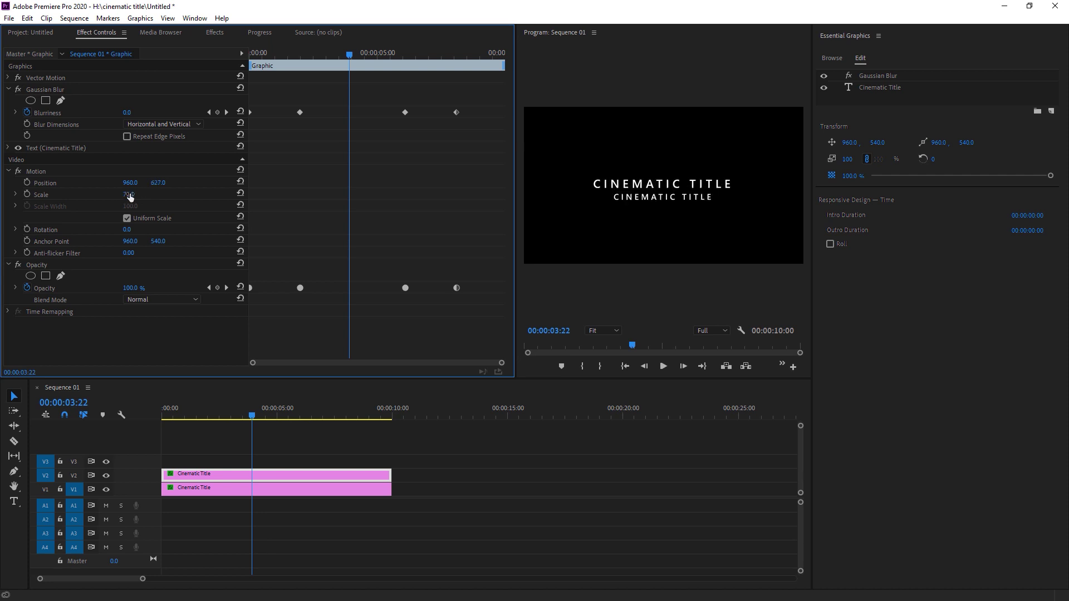
{"action": "left_click", "coordinate": [650, 202]}
{"action": "double_click", "coordinate": [650, 201]}
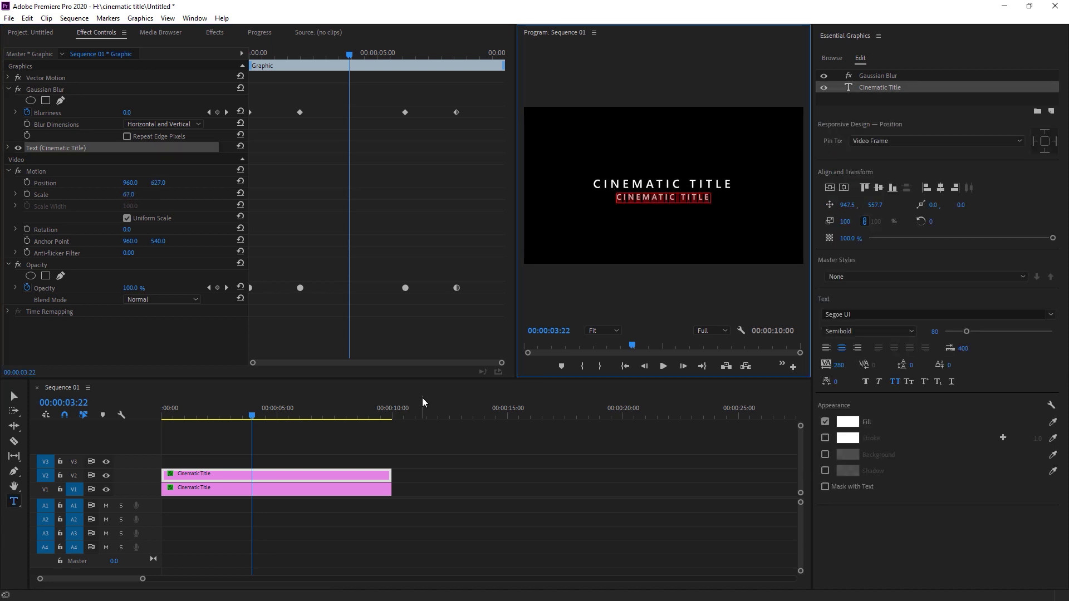
{"action": "type", "text": "SUBSCRIBE F"}
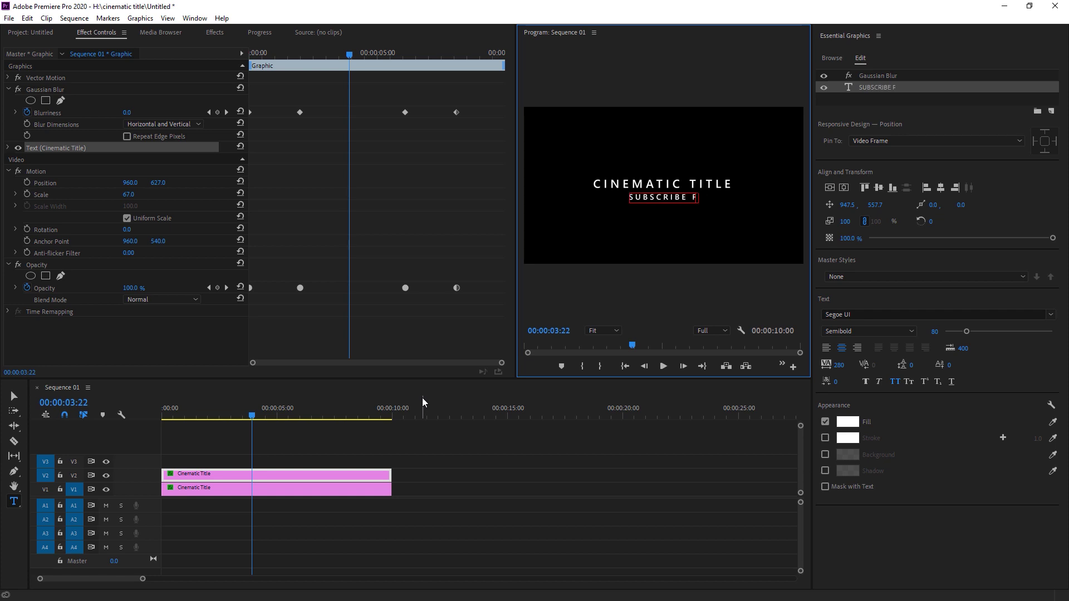
{"action": "type", "text": "OR MORE"}
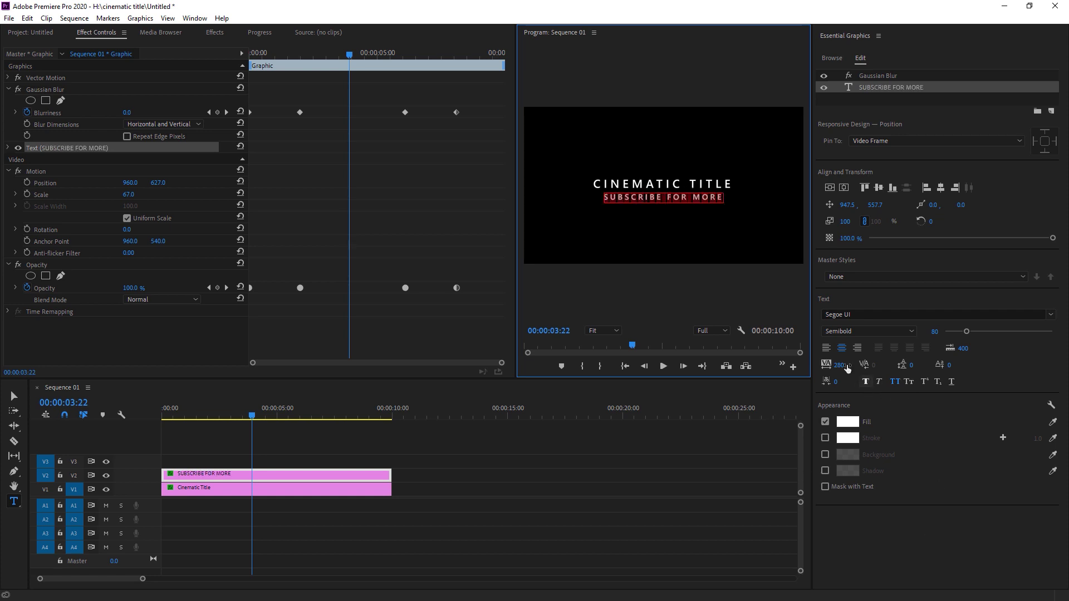
Set the subtitle's tracking to 150 and font size to 69, and raise it to vertical position 615
{"action": "left_click", "coordinate": [839, 365]}
{"action": "type", "text": "150"}
{"action": "key", "text": "Return"}
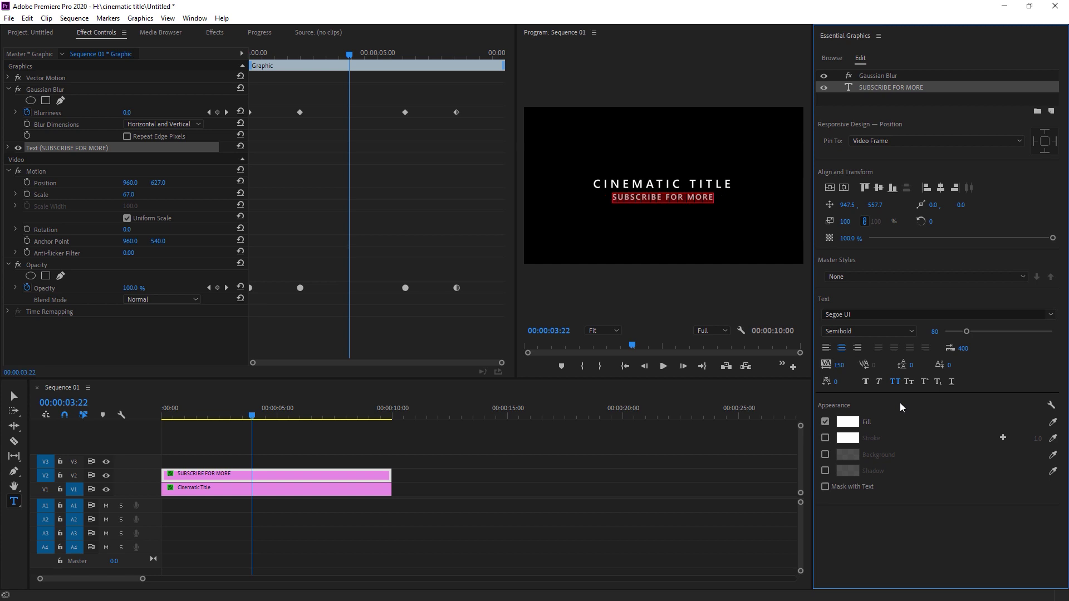
{"action": "left_click_drag", "start_coordinate": [934, 331], "coordinate": [818, 331]}
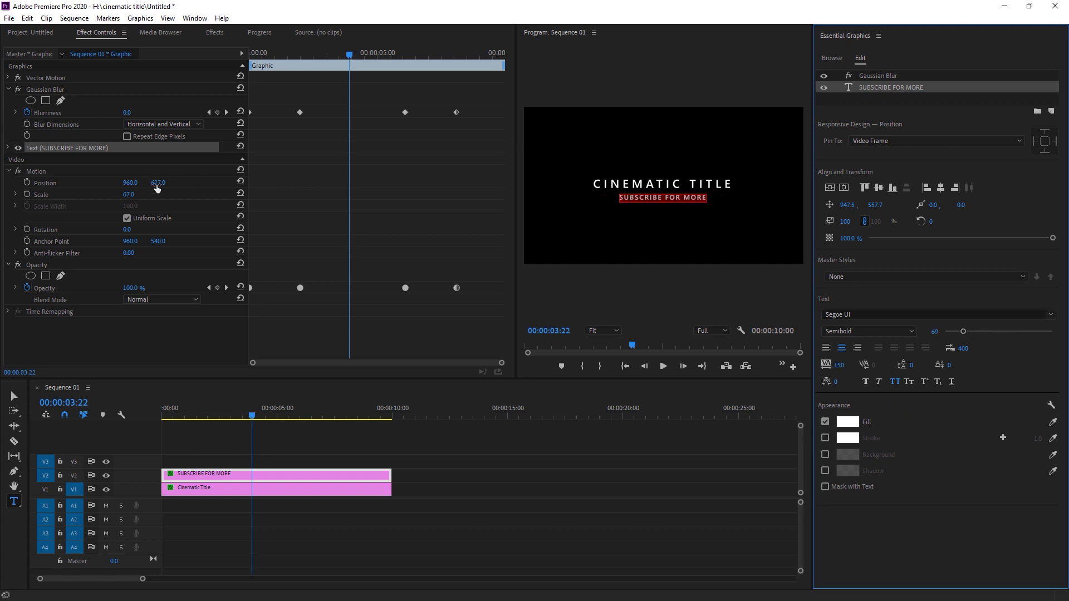
{"action": "left_click_drag", "start_coordinate": [157, 183], "coordinate": [151, 183]}
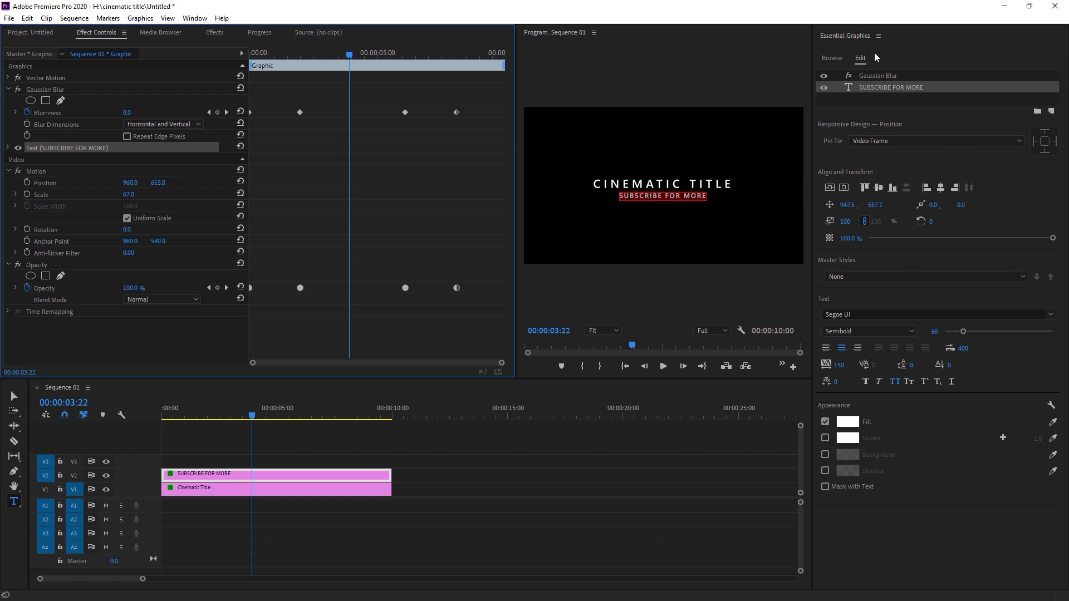
Close the Essential Graphics panel and enlarge the program preview
{"action": "left_click", "coordinate": [878, 36]}
{"action": "left_click", "coordinate": [890, 24]}
{"action": "left_click_drag", "start_coordinate": [678, 264], "coordinate": [467, 264]}
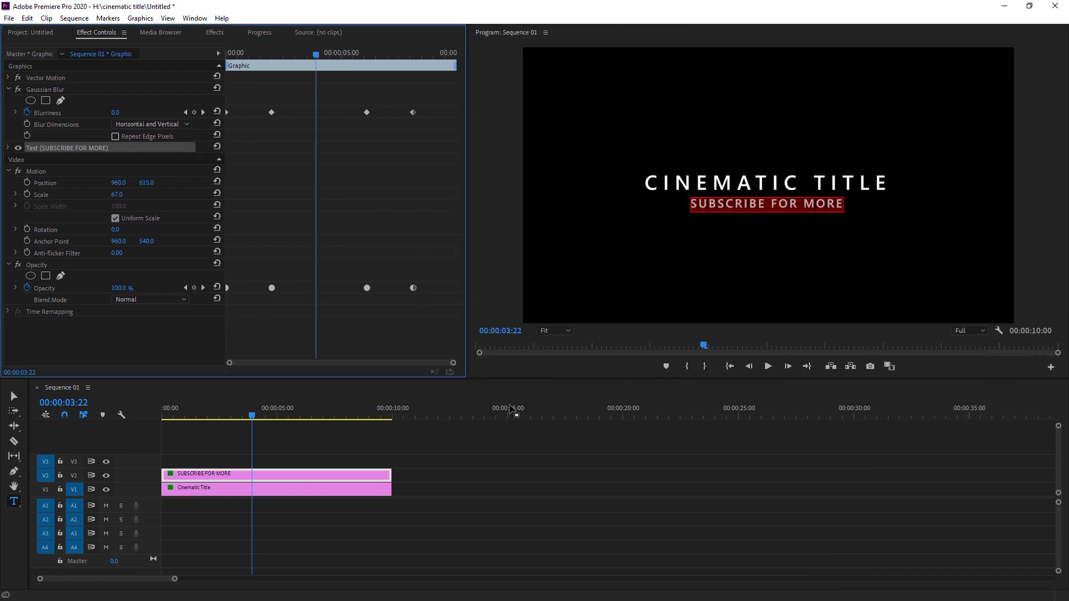
Preview the title and subtitle animation from the sequence start, then stop and select the title clip on V1
{"action": "left_click", "coordinate": [373, 536]}
{"action": "key", "text": "Home"}
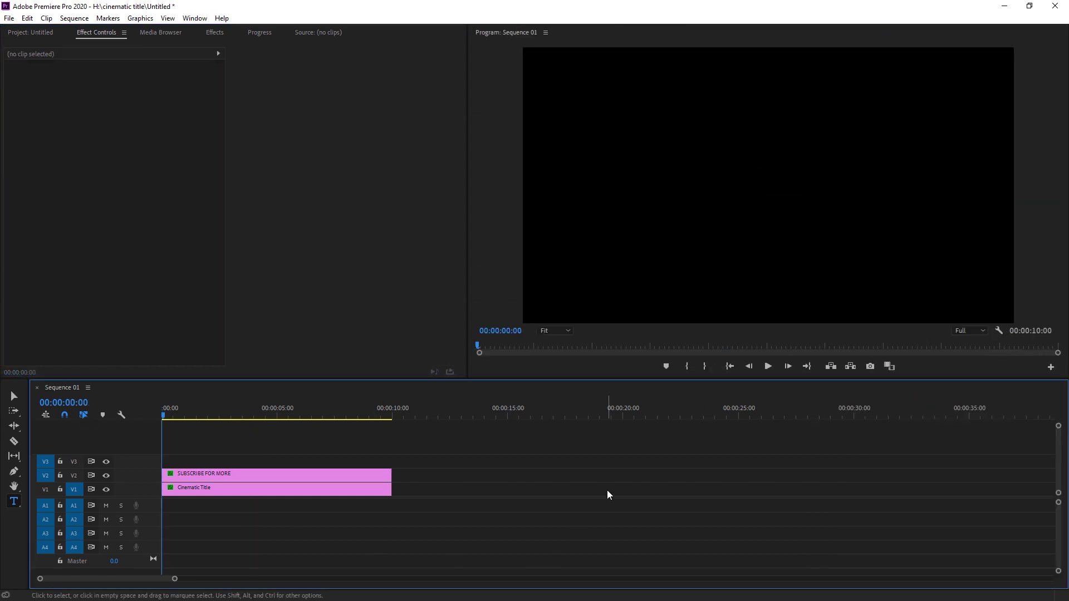
{"action": "key", "text": "space"}
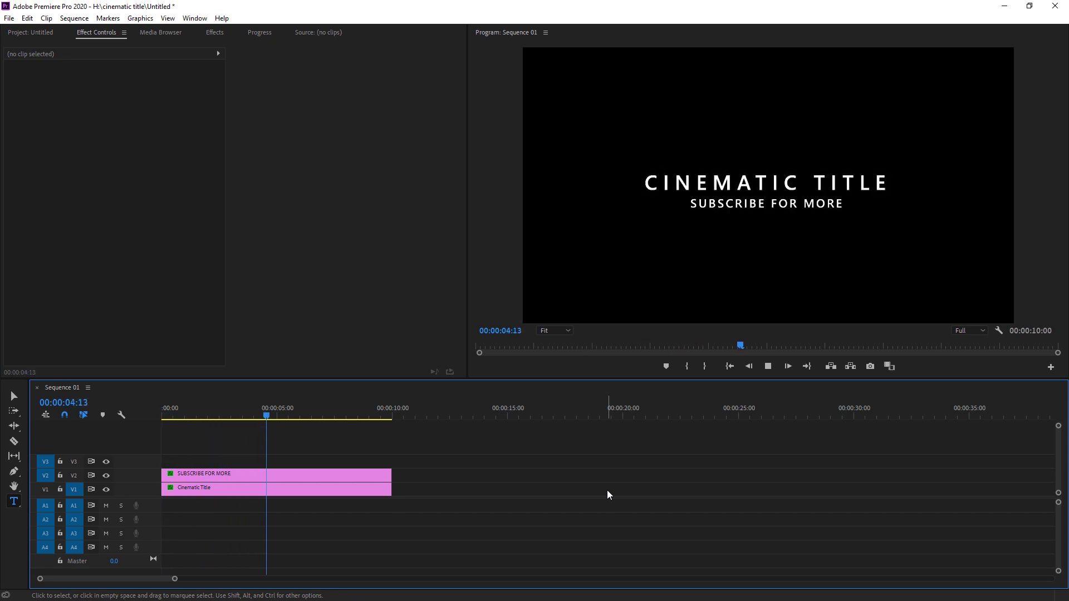
{"action": "key", "text": "space"}
{"action": "key", "text": "d"}
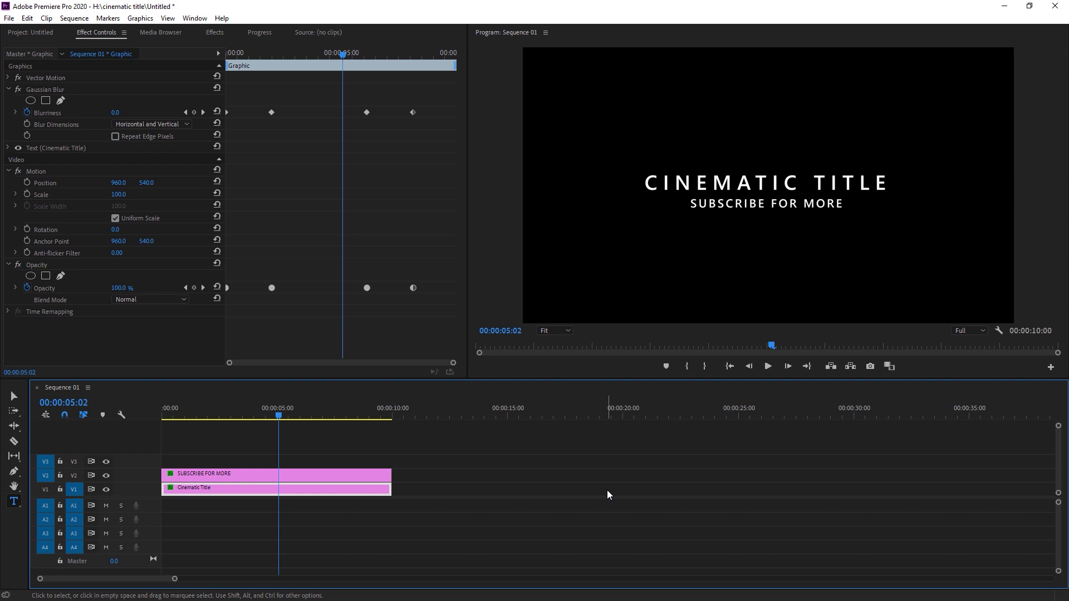
{"action": "left_click", "coordinate": [983, 366]}
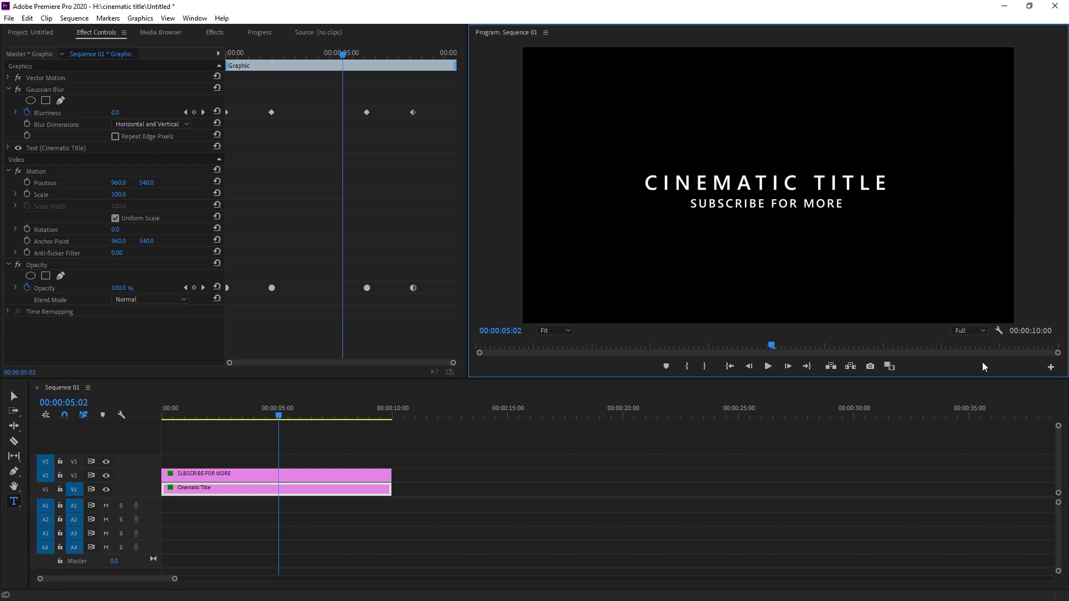